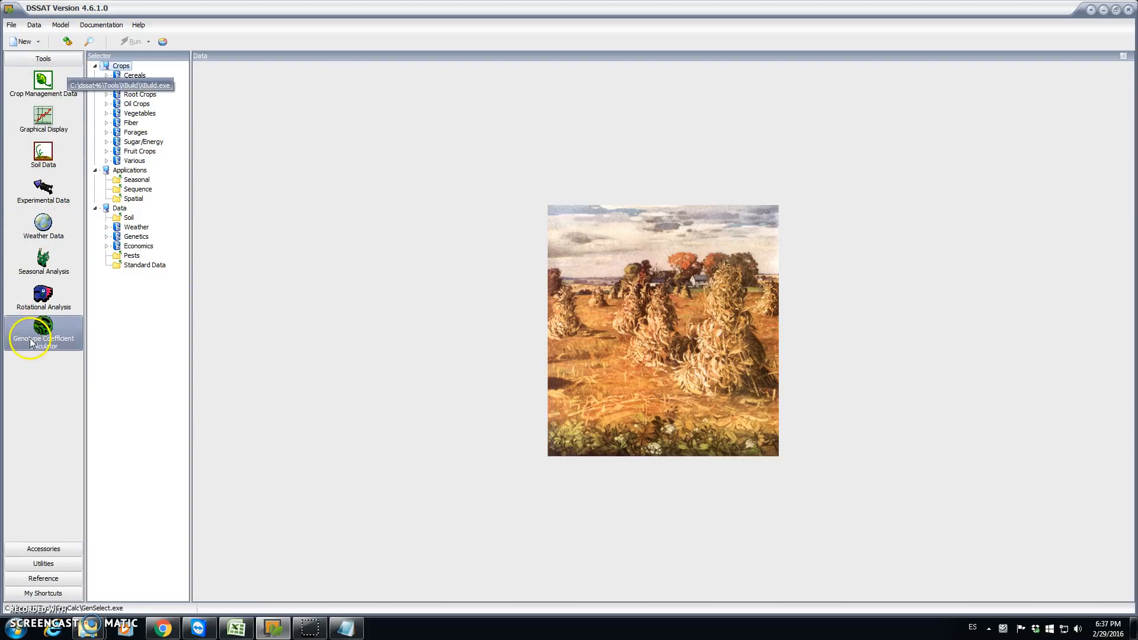
# Step: Launch the WeatherMan weather data tool from DSSAT and open its Data Import window
pyautogui.click(43, 226)
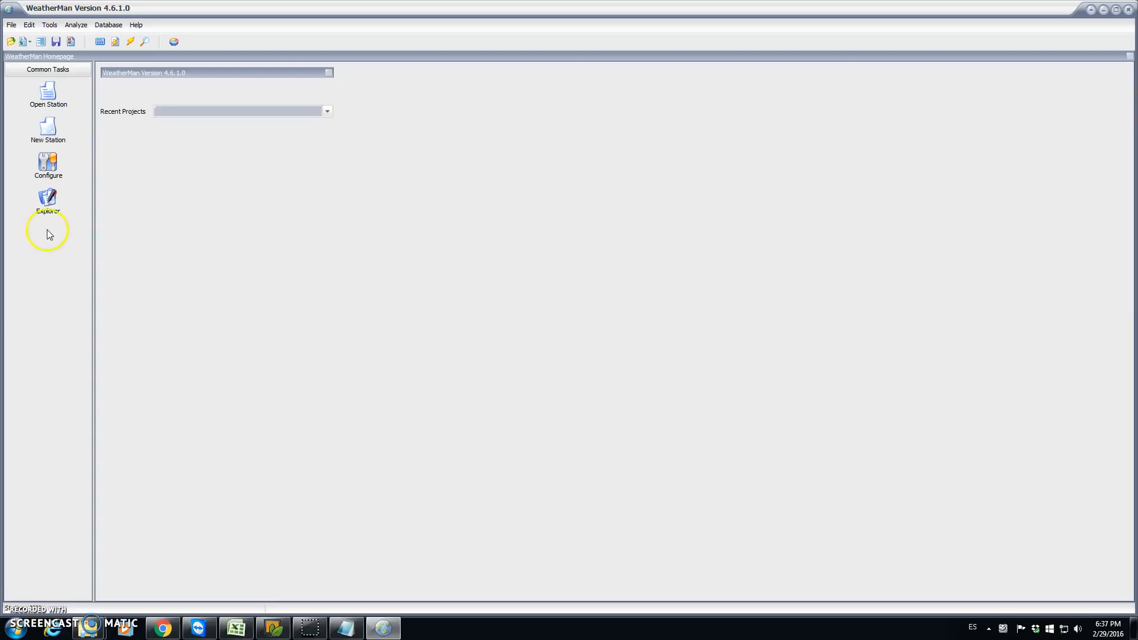
pyautogui.click(29, 43)
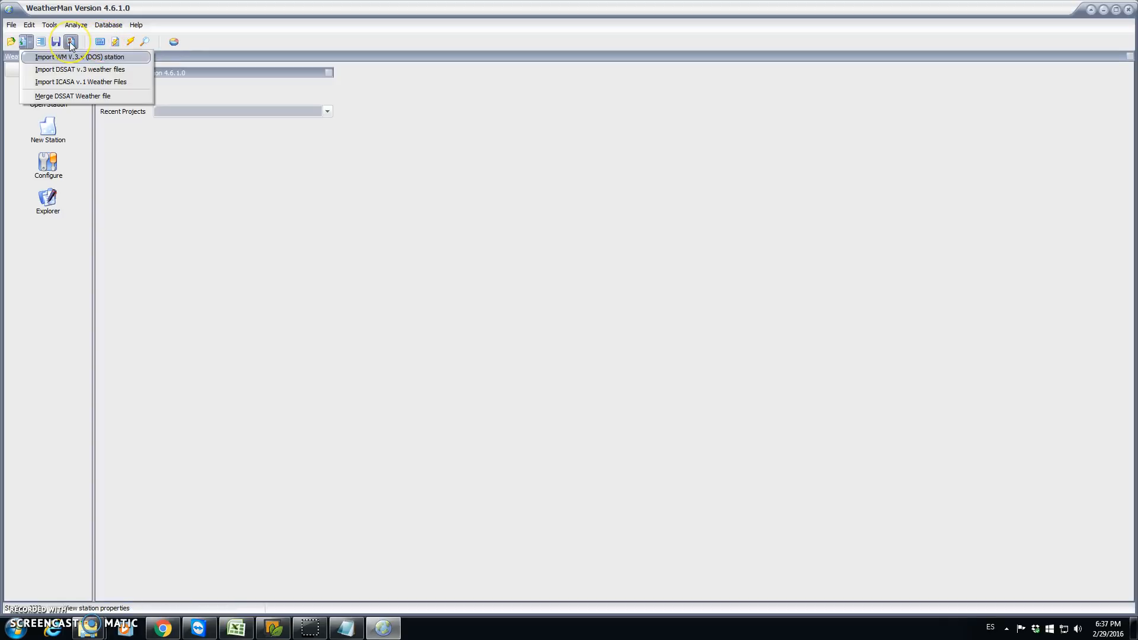
pyautogui.click(40, 44)
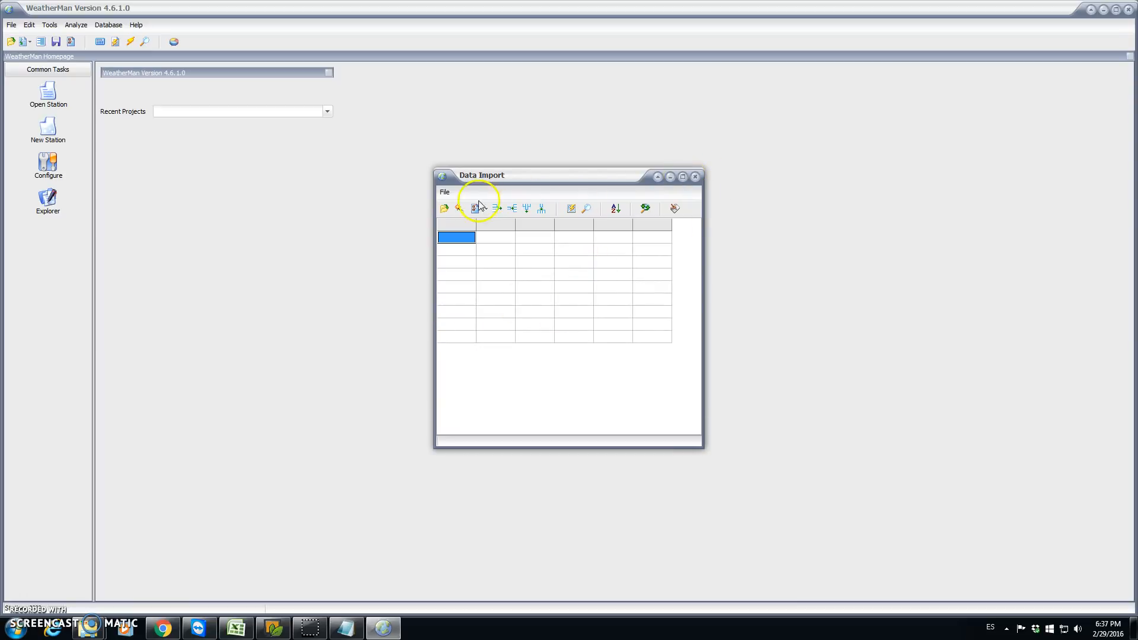
# Step: Load the file hinojosa.txt from the C:\varios folder into the import grid
pyautogui.click(444, 193)
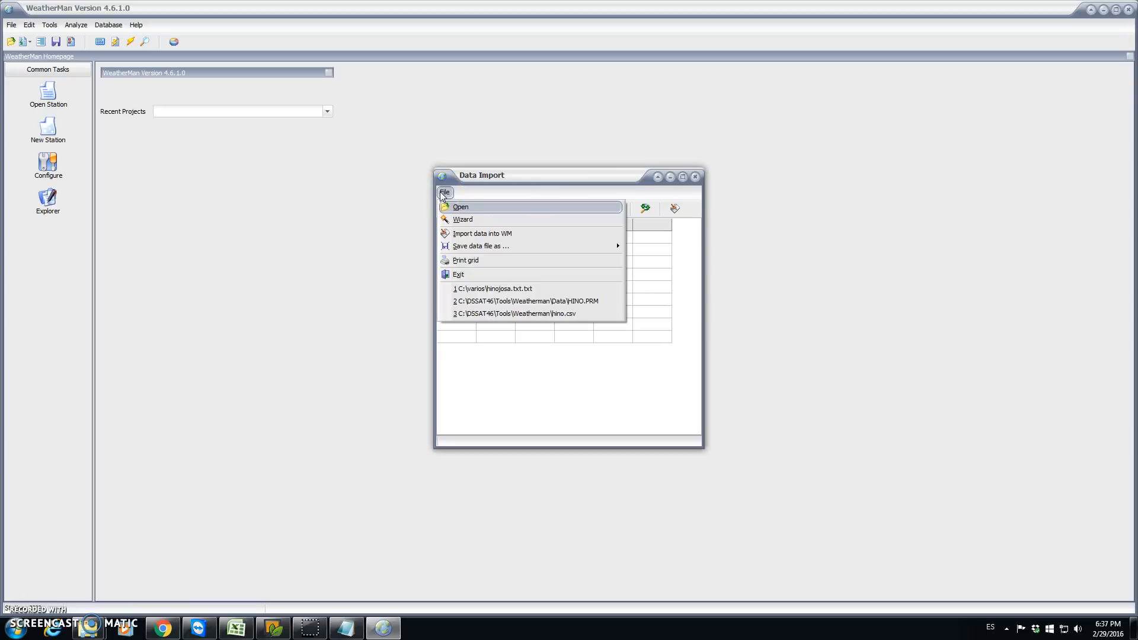
pyautogui.click(470, 209)
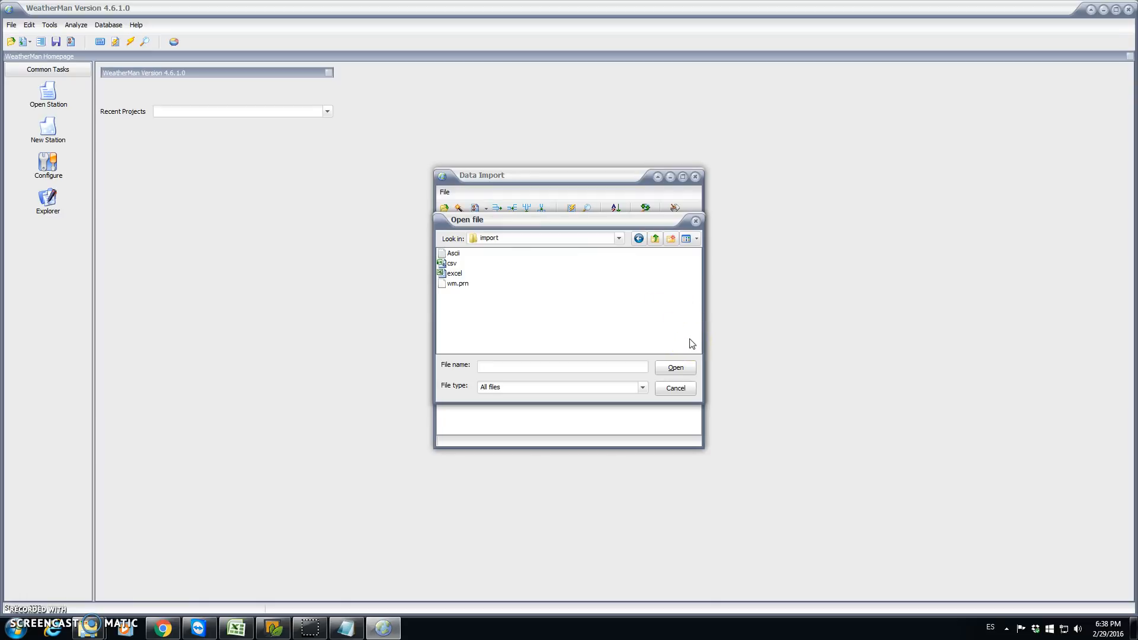
pyautogui.click(655, 239)
pyautogui.click(655, 239)
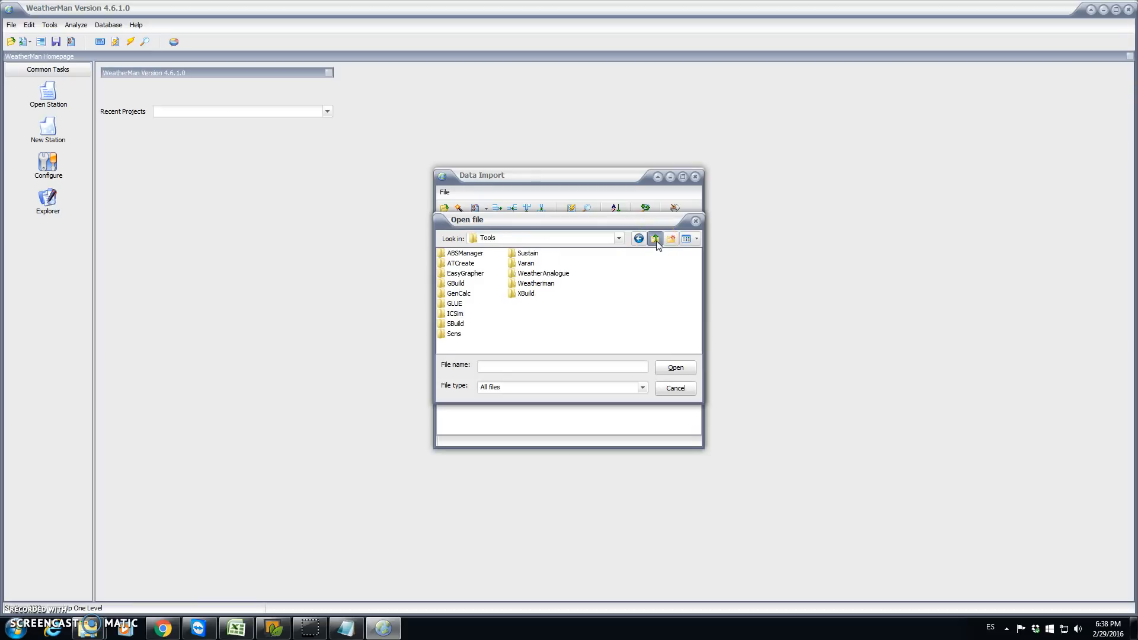
pyautogui.click(655, 239)
pyautogui.click(655, 238)
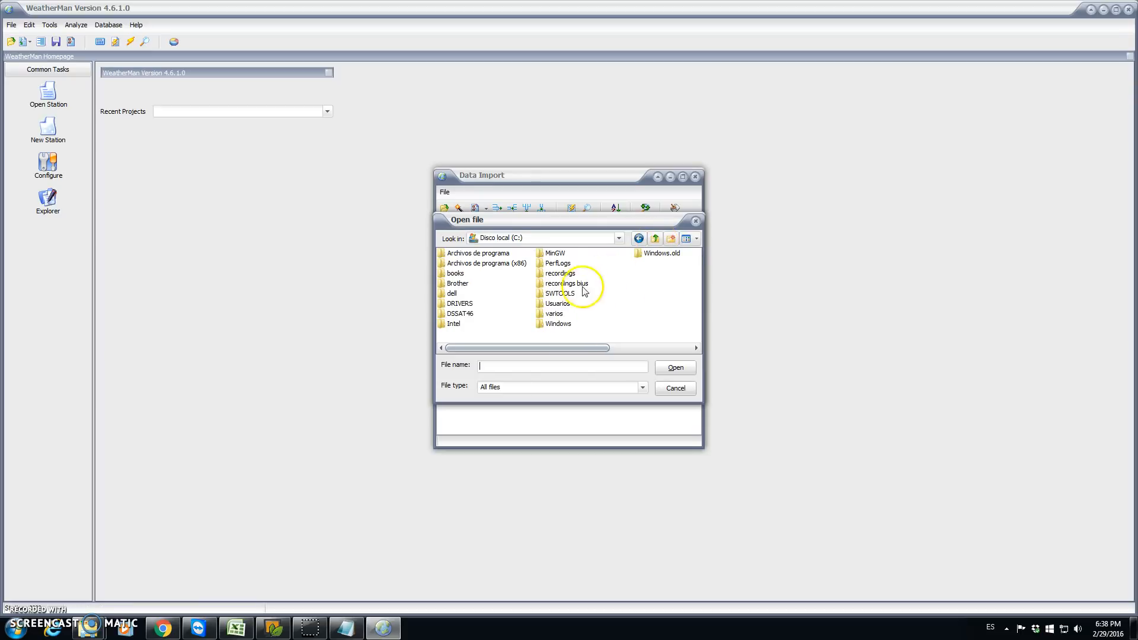
pyautogui.doubleClick(556, 315)
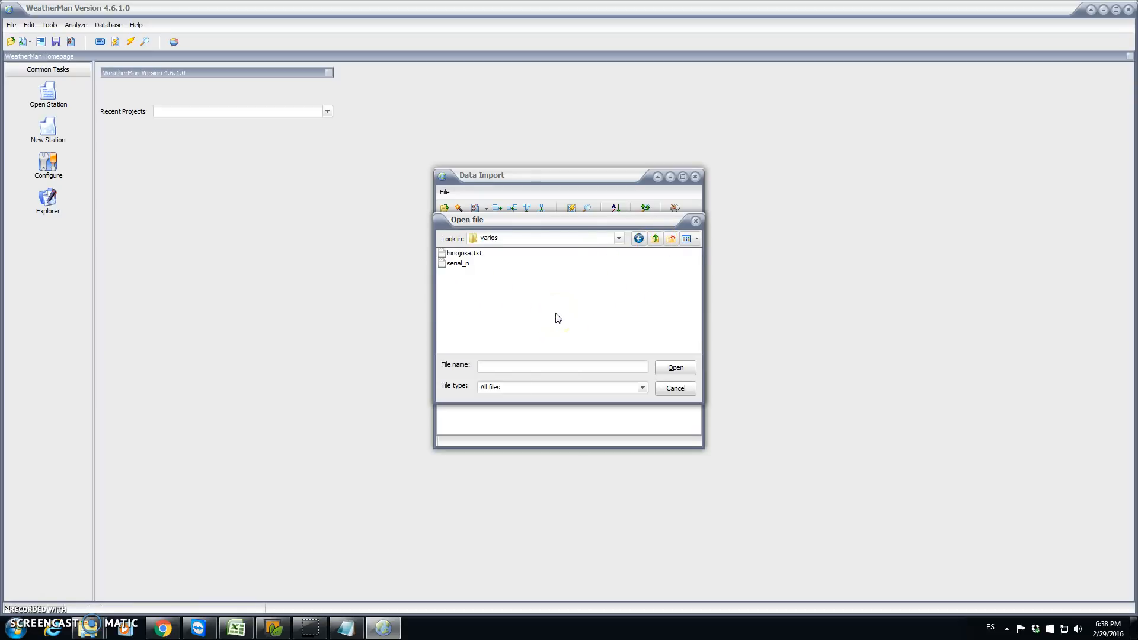
pyautogui.doubleClick(462, 254)
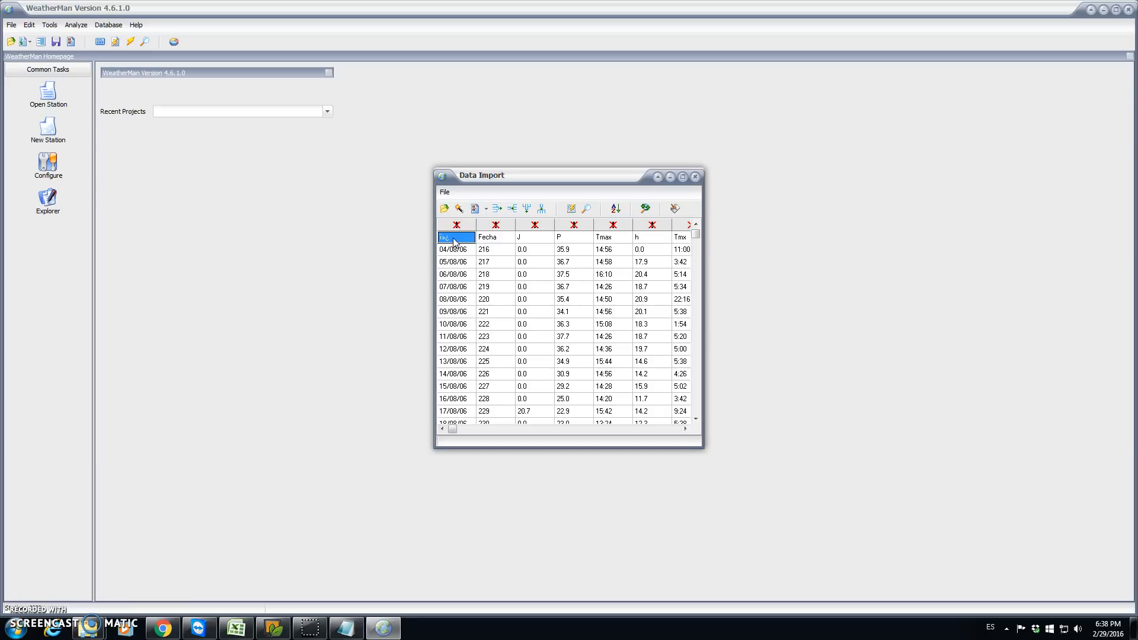
# Step: Delete the header row containing the column names from the imported weather data
pyautogui.click(511, 209)
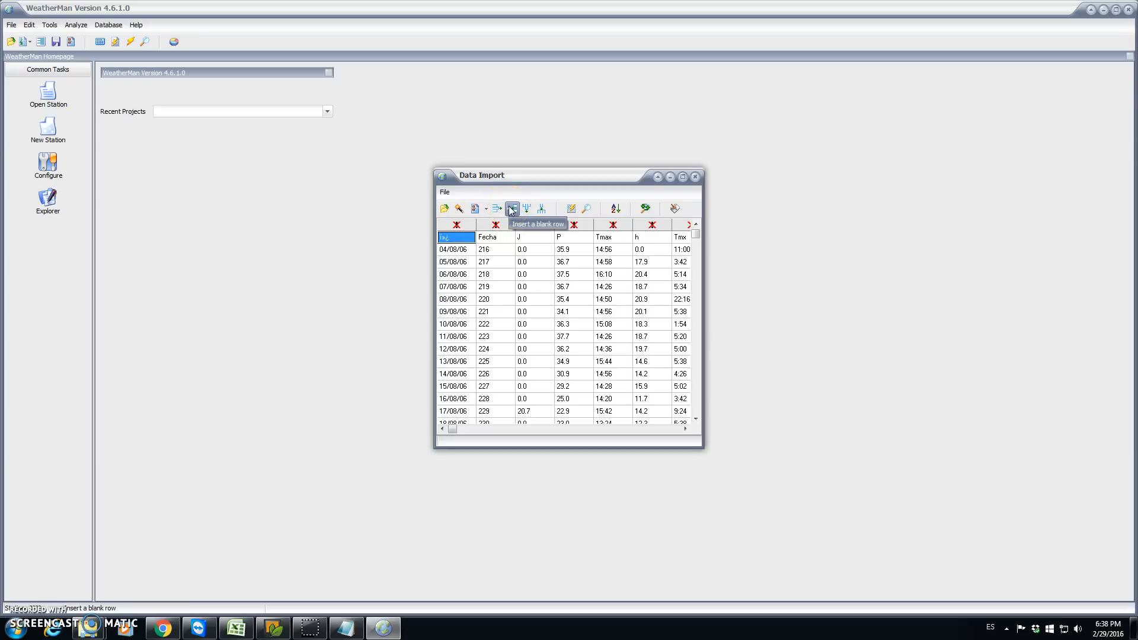
pyautogui.click(527, 209)
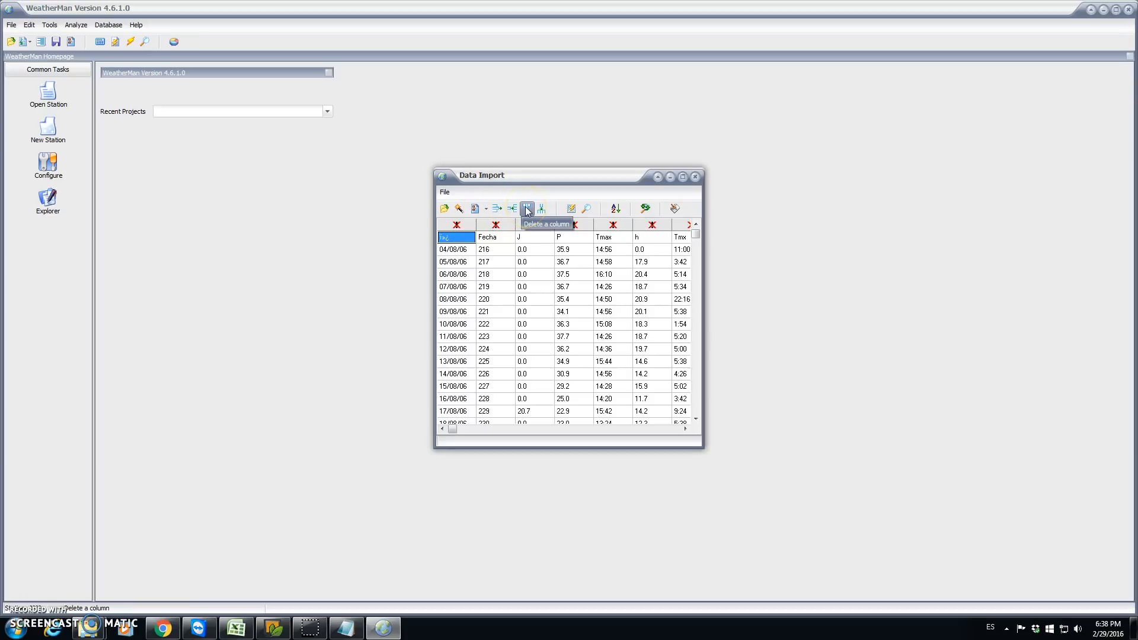
pyautogui.click(465, 240)
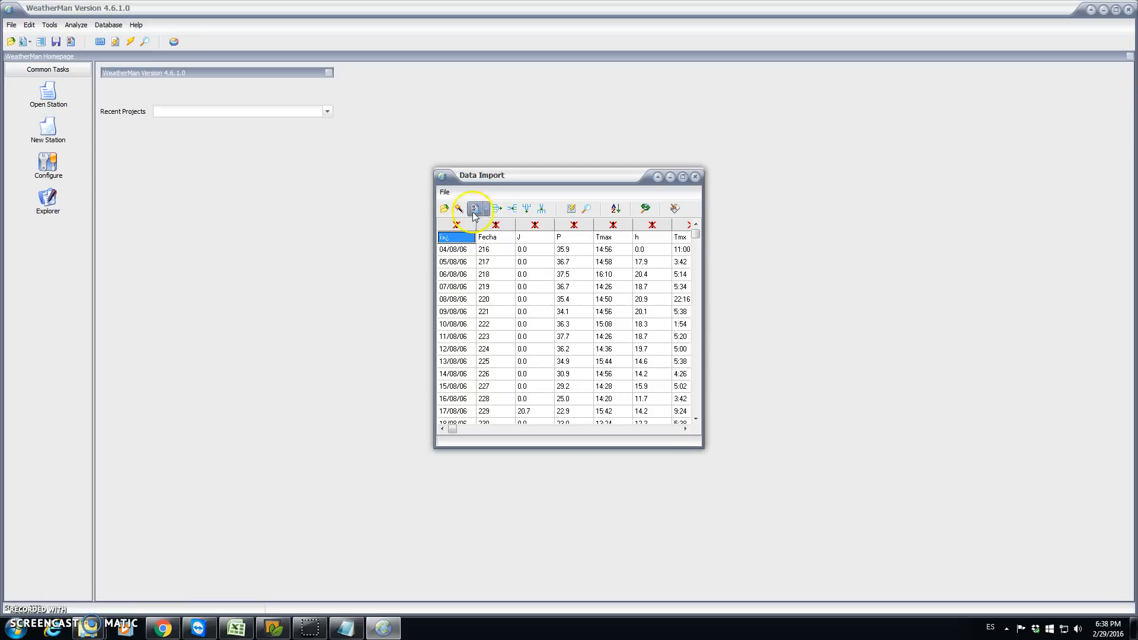
pyautogui.click(497, 209)
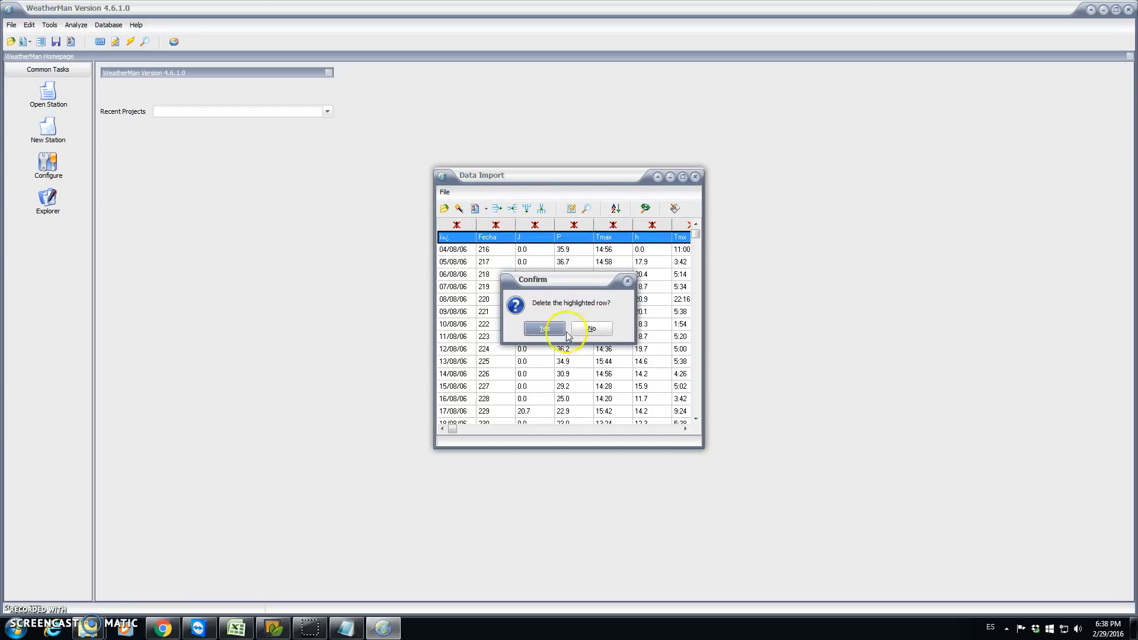
pyautogui.click(542, 329)
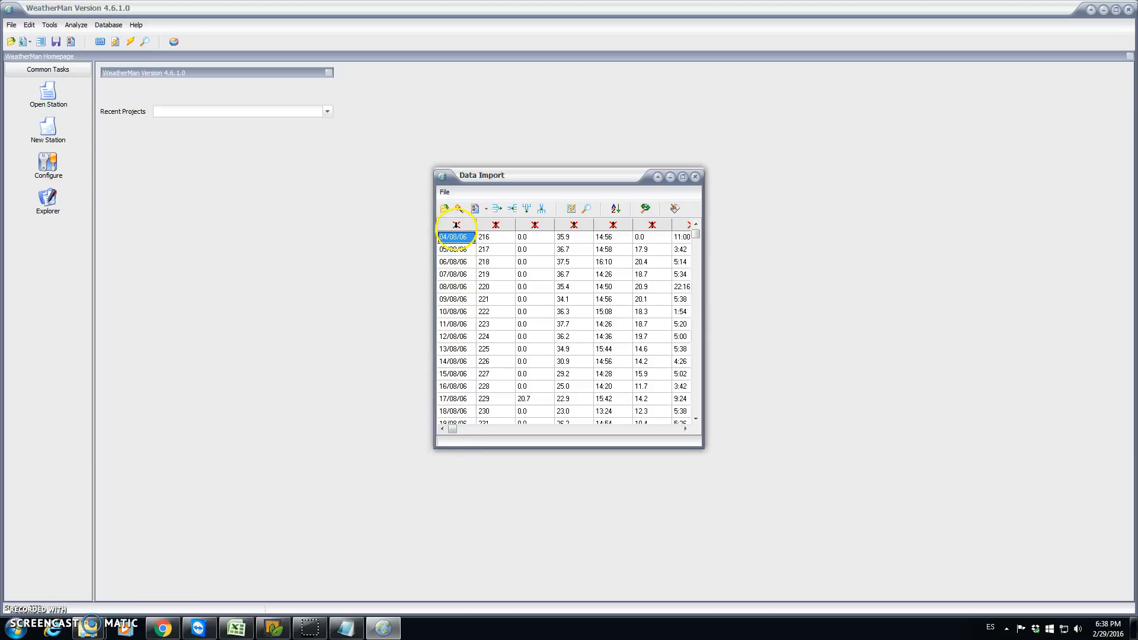
# Step: Define the first column as the DATE variable with dd/mm/yy as its units
pyautogui.doubleClick(460, 225)
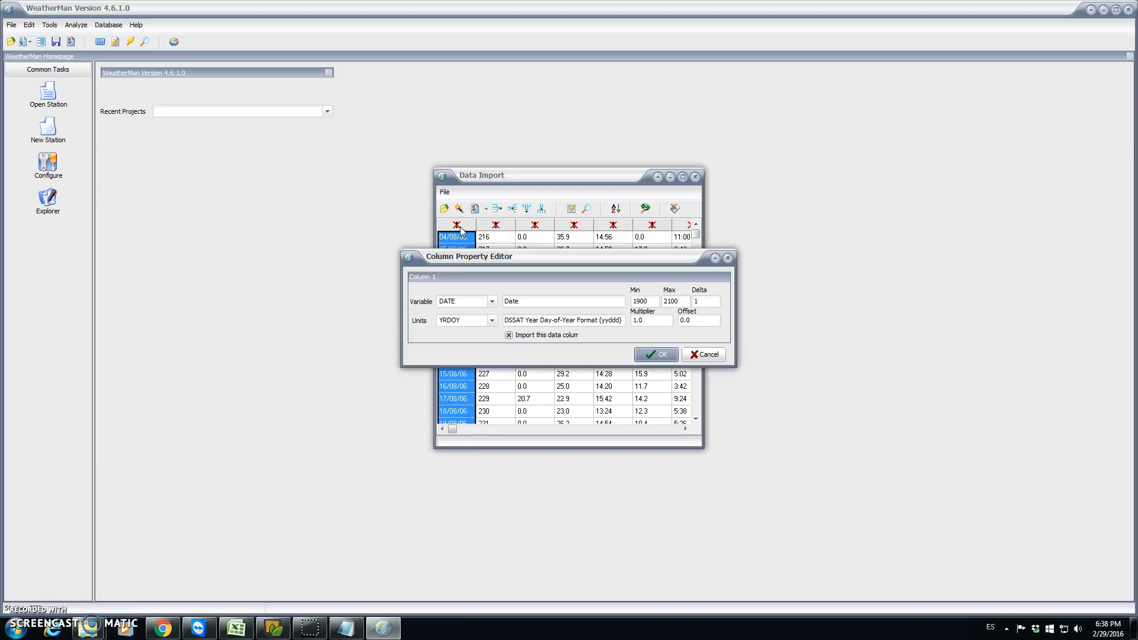
pyautogui.click(478, 305)
pyautogui.click(492, 321)
pyautogui.scroll(-1, 492, 350)
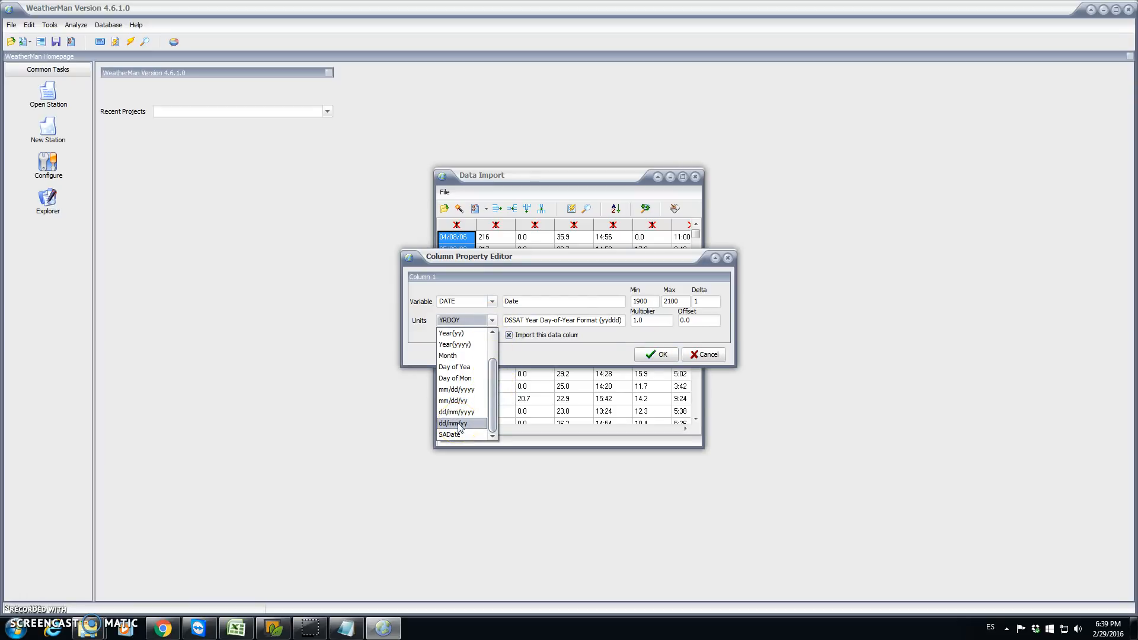
pyautogui.click(459, 423)
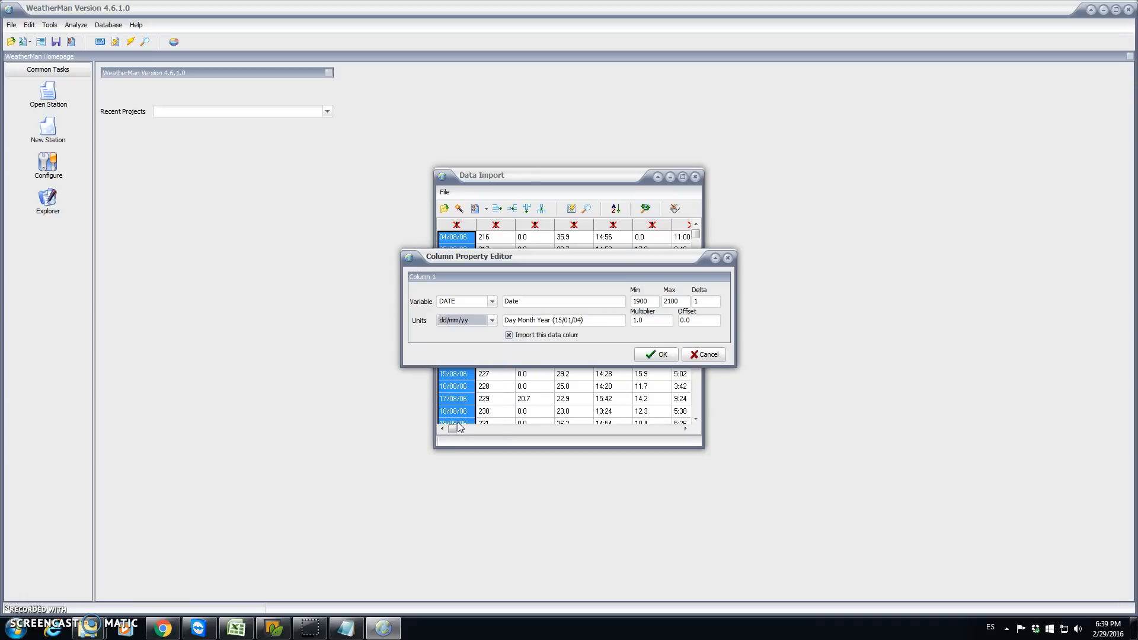
pyautogui.click(666, 355)
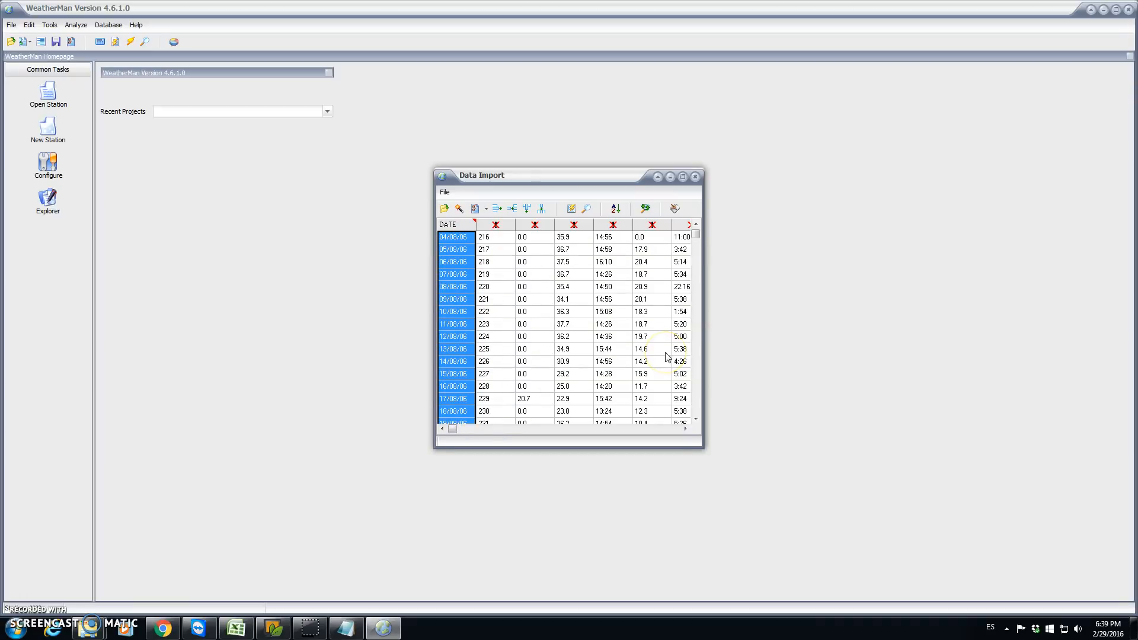
# Step: Delete the day-of-year column that follows the DATE column
pyautogui.click(496, 224)
pyautogui.click(498, 225)
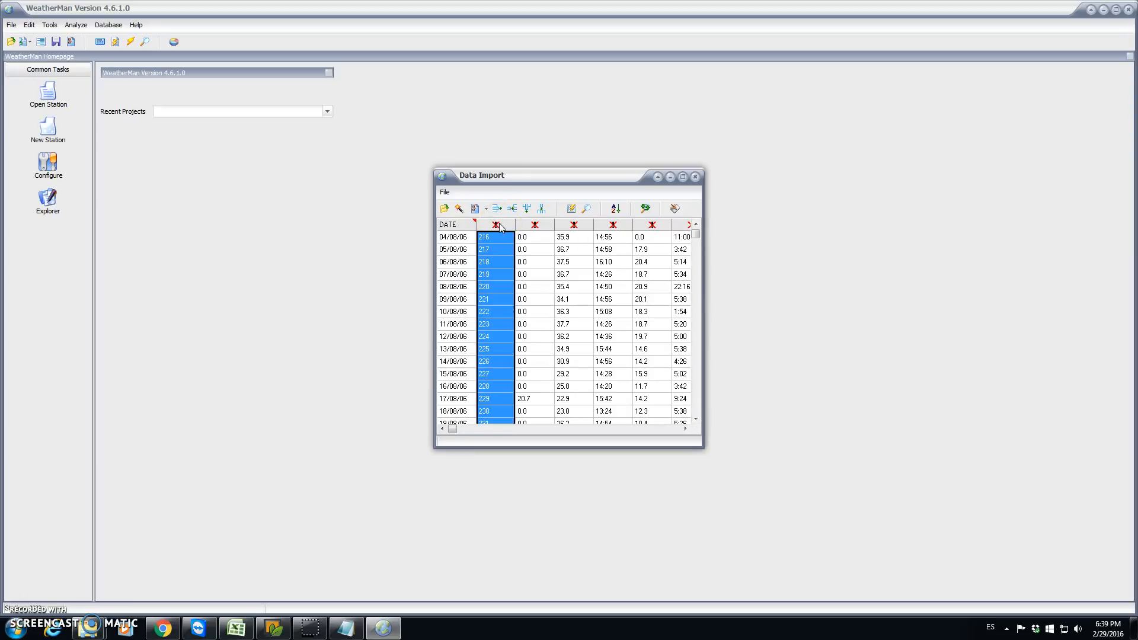
pyautogui.click(527, 210)
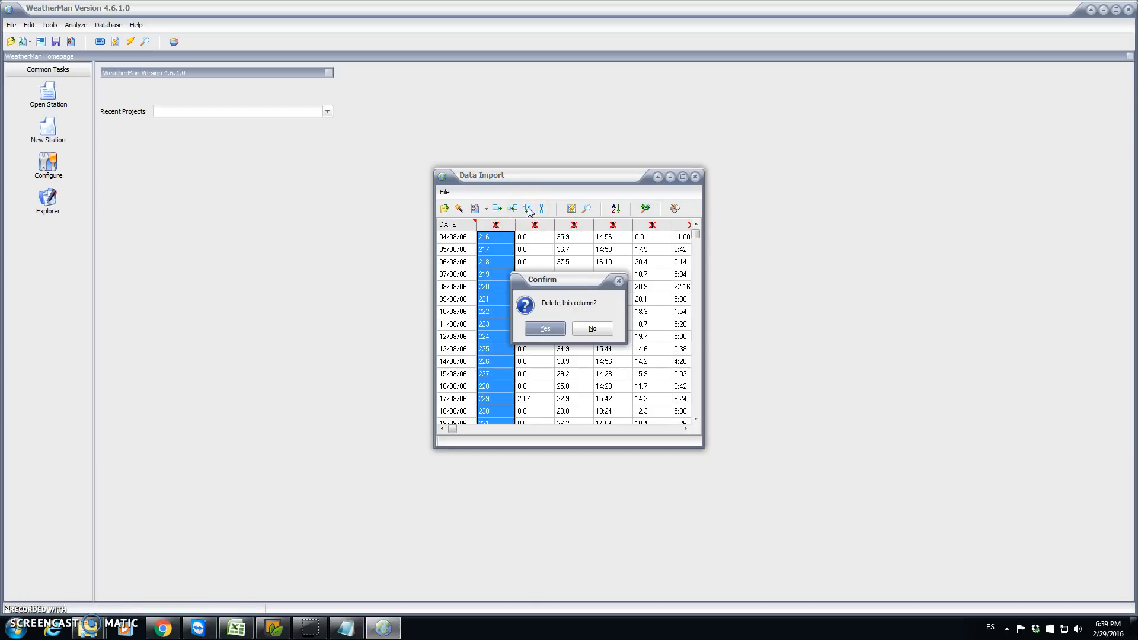
pyautogui.click(547, 327)
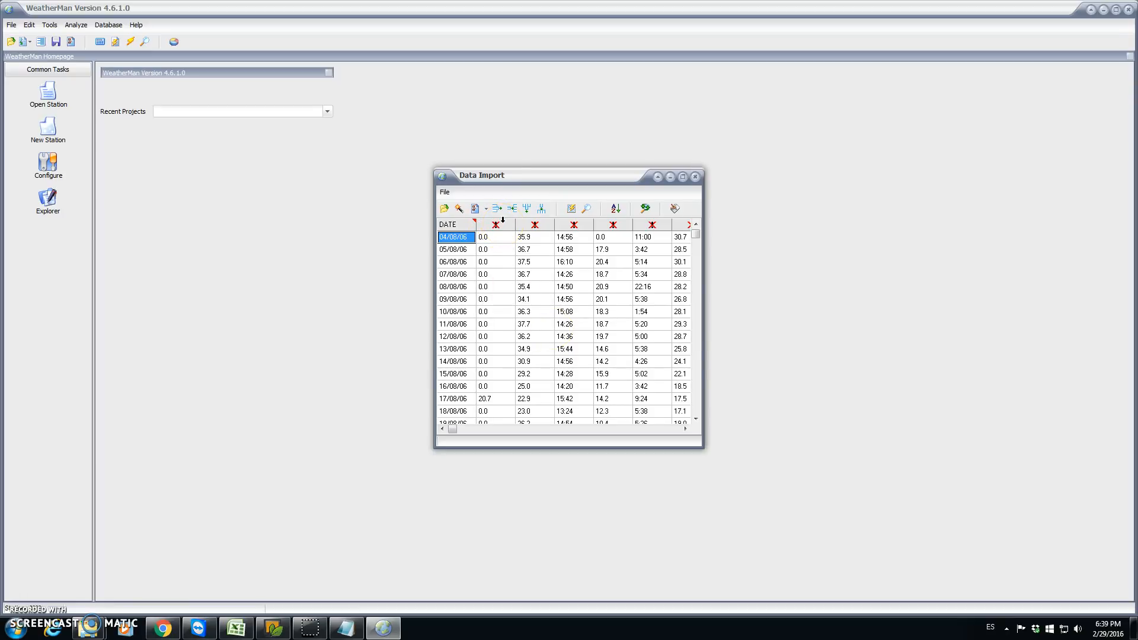
# Step: Define the second column, after DATE, as the RAIN variable for total daily precipitation
pyautogui.doubleClick(503, 221)
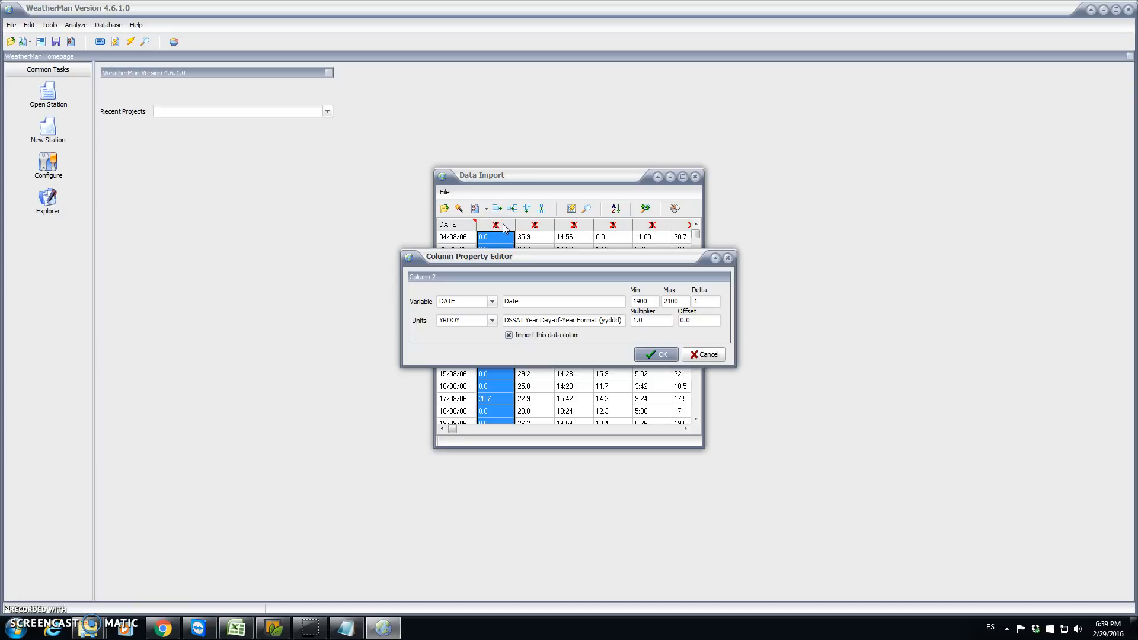
pyautogui.click(492, 302)
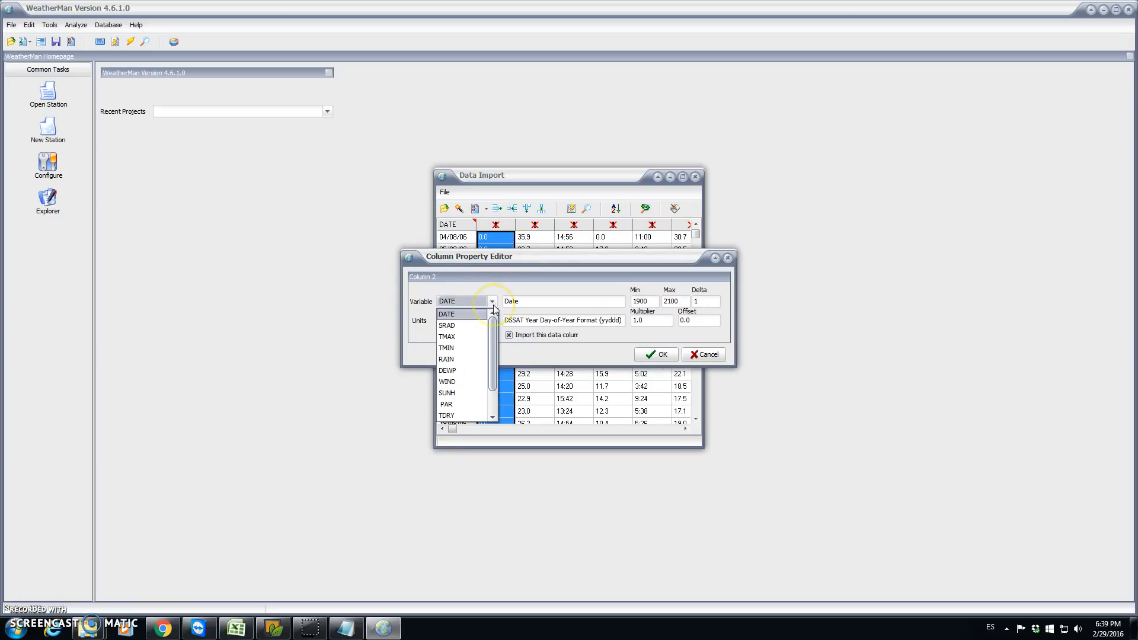
pyautogui.click(465, 360)
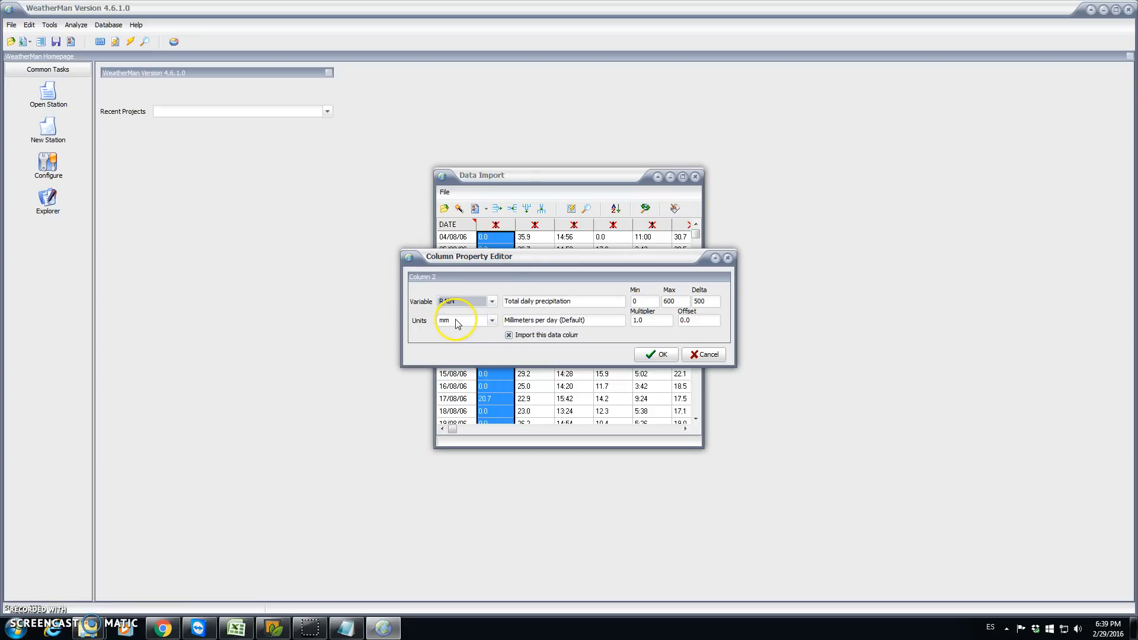
pyautogui.click(661, 354)
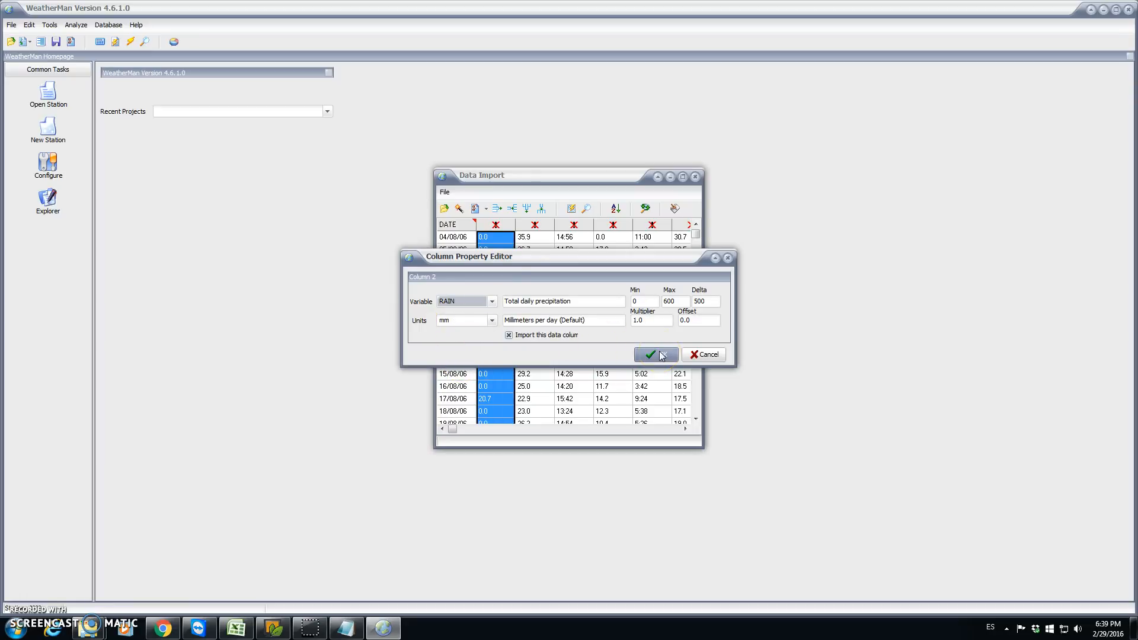
pyautogui.click(662, 354)
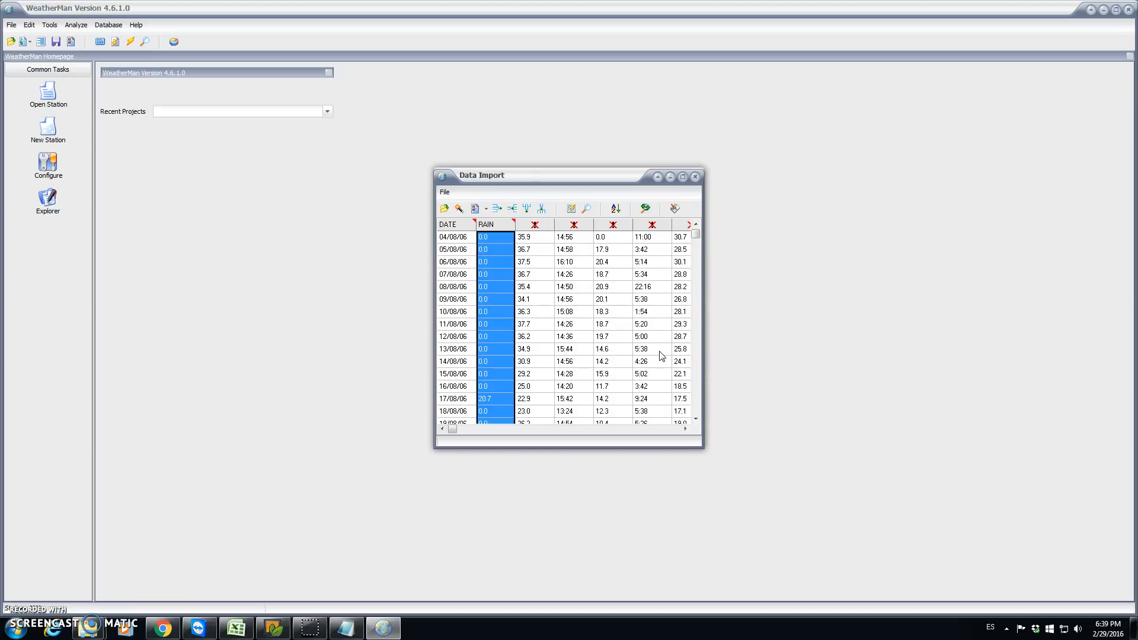
# Step: Define the third column, after RAIN, as the TMAX variable for maximum daily air temperature
pyautogui.doubleClick(541, 221)
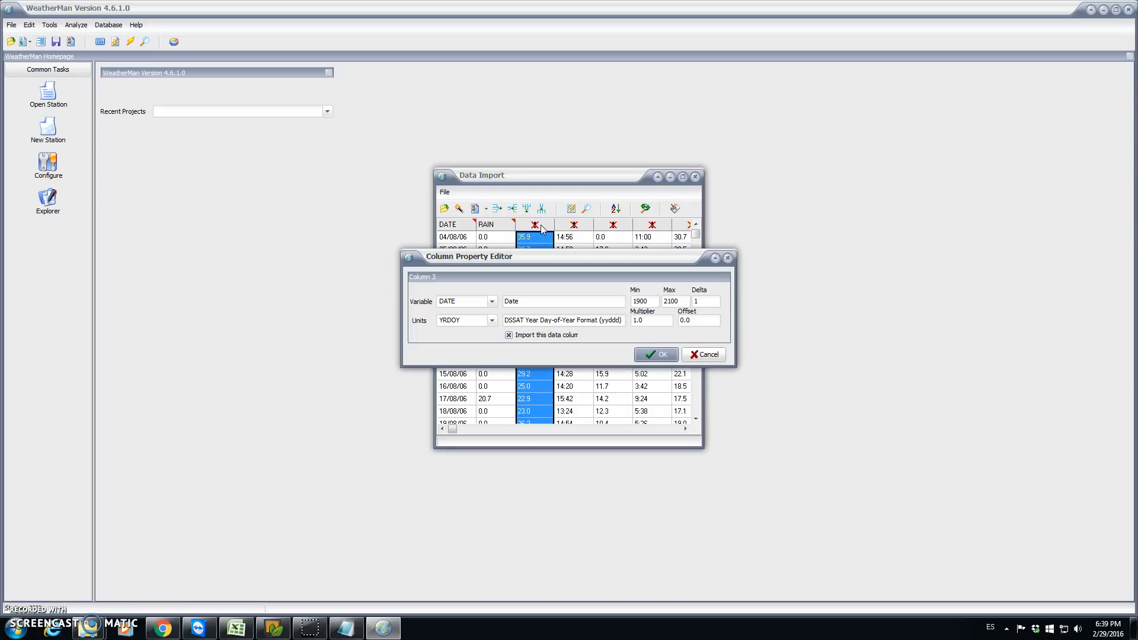
pyautogui.click(492, 301)
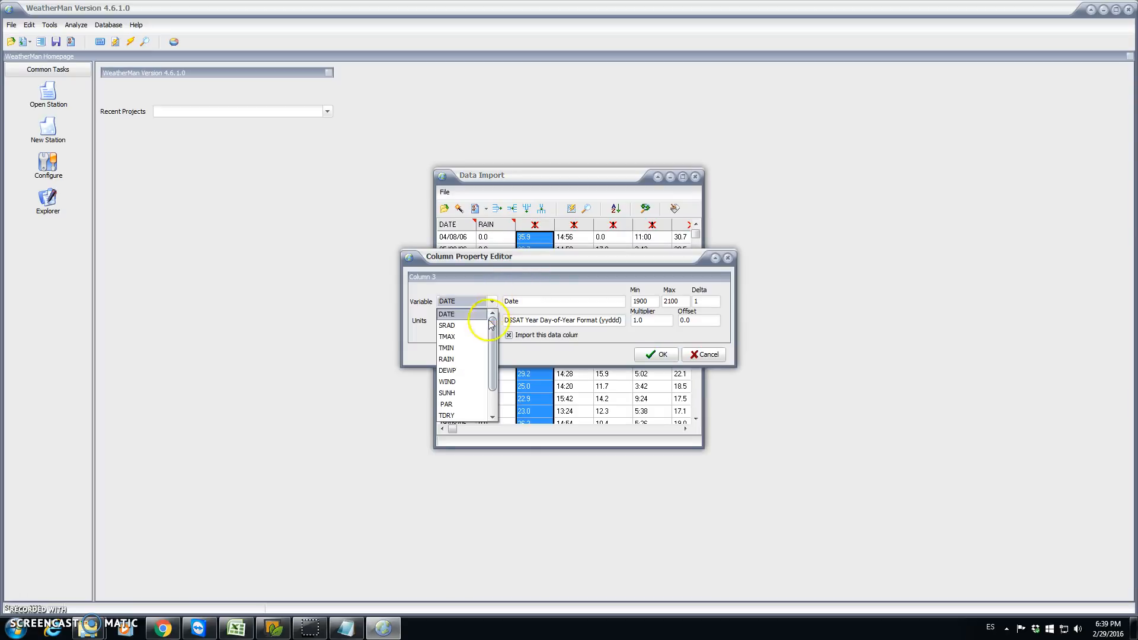
pyautogui.click(462, 342)
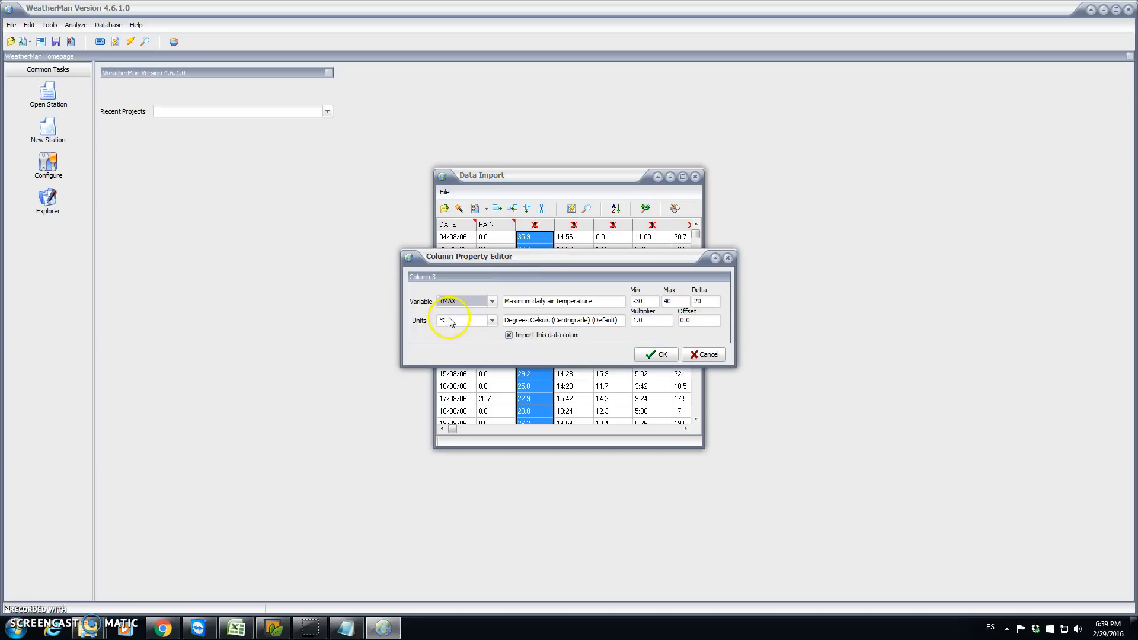
pyautogui.click(658, 355)
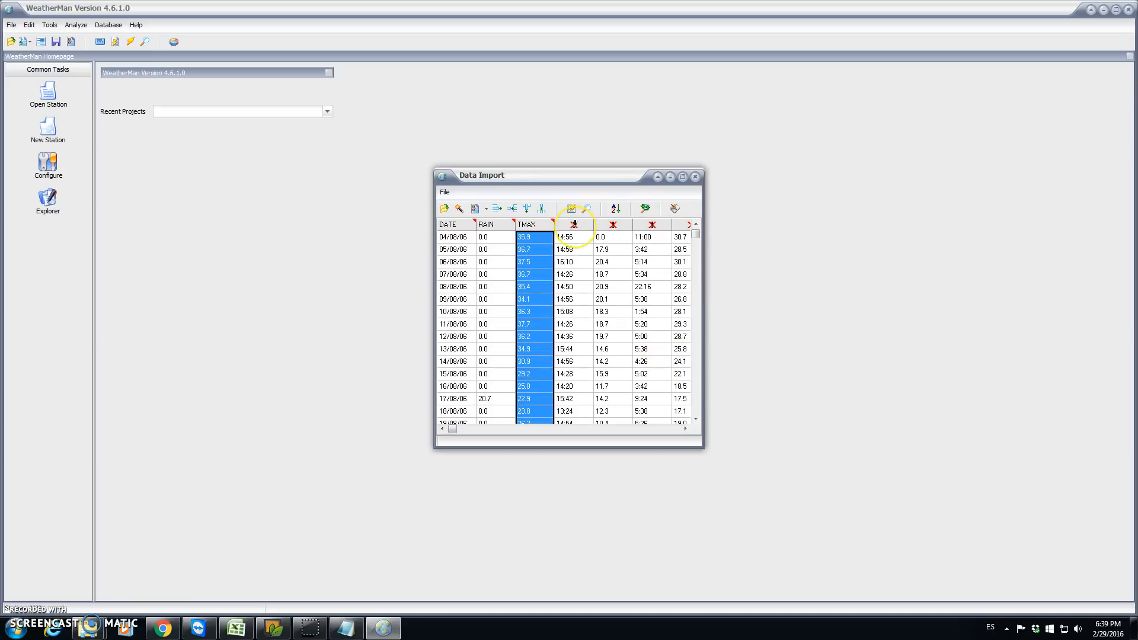
# Step: Delete the column of clock times that follows the TMAX column
pyautogui.click(574, 225)
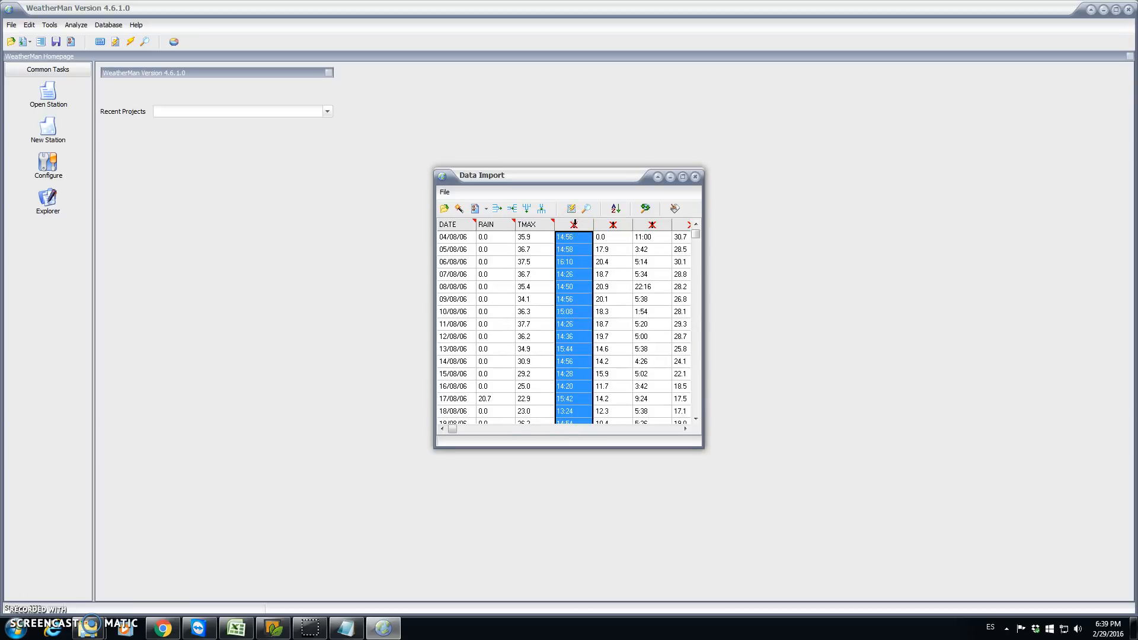
pyautogui.click(528, 210)
pyautogui.click(545, 328)
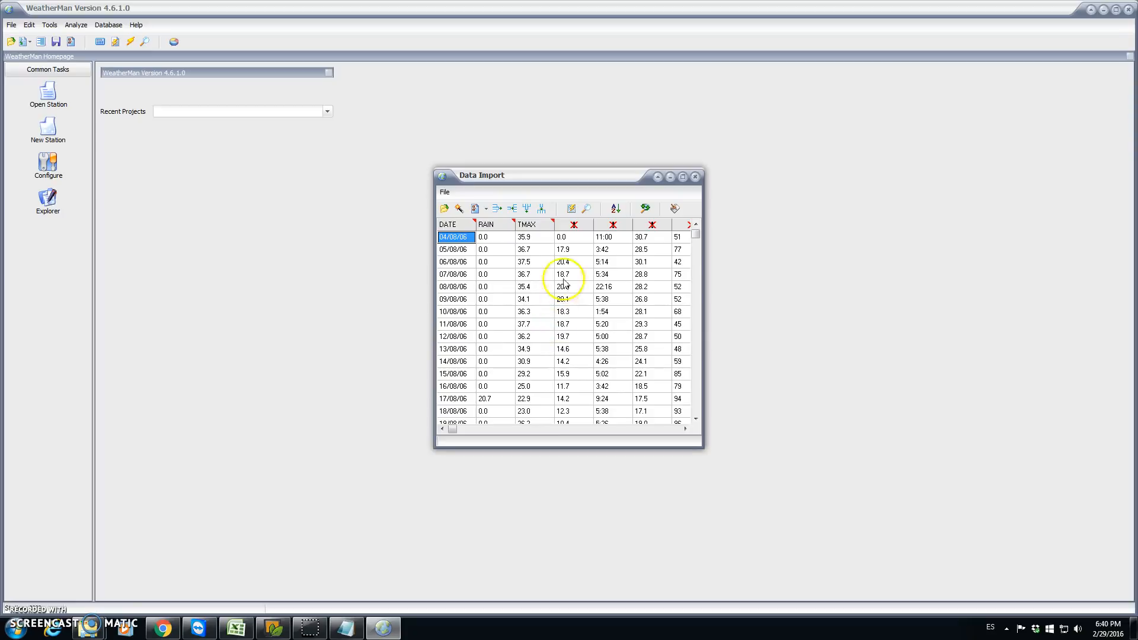
# Step: Define the fourth column, after TMAX, as the TMIN variable for minimum daily air temperature
pyautogui.click(575, 224)
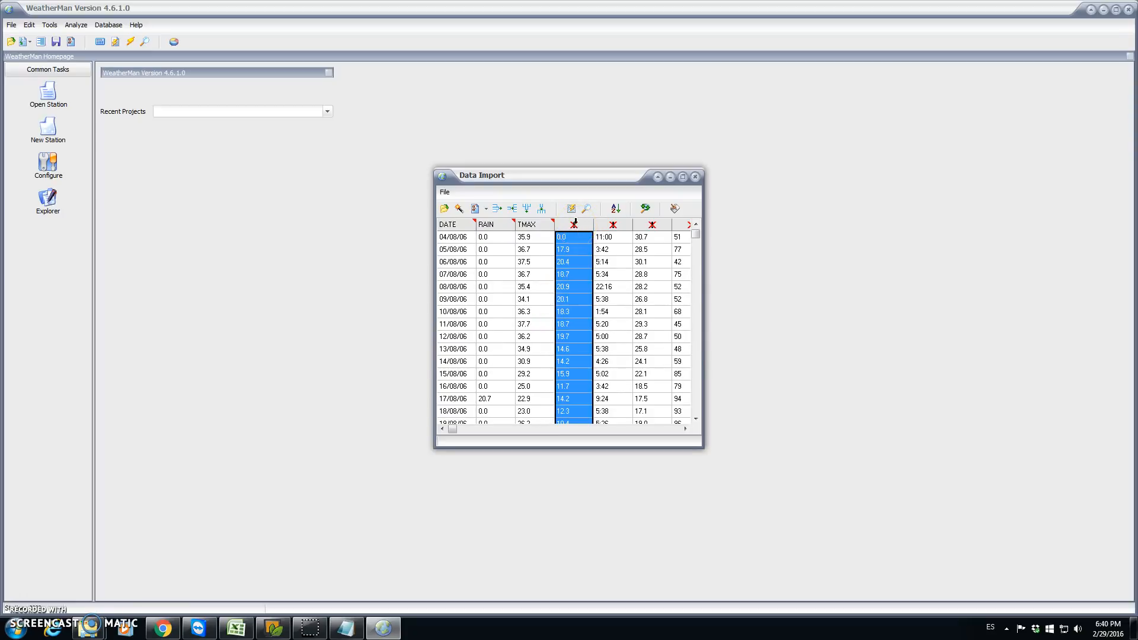
pyautogui.doubleClick(575, 226)
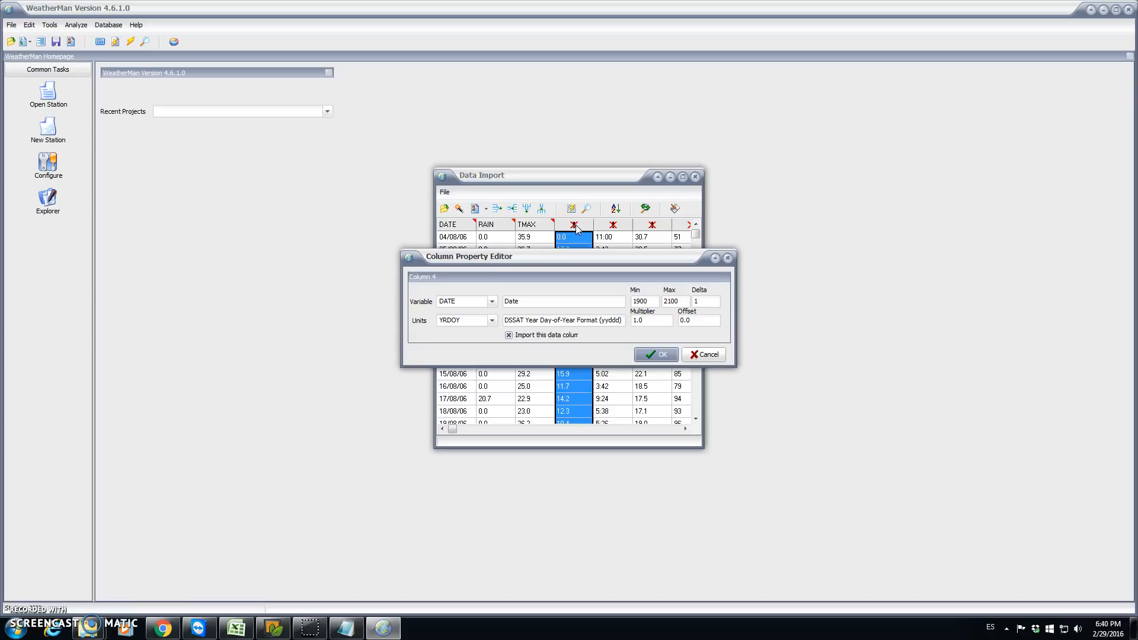
pyautogui.click(497, 303)
pyautogui.click(464, 353)
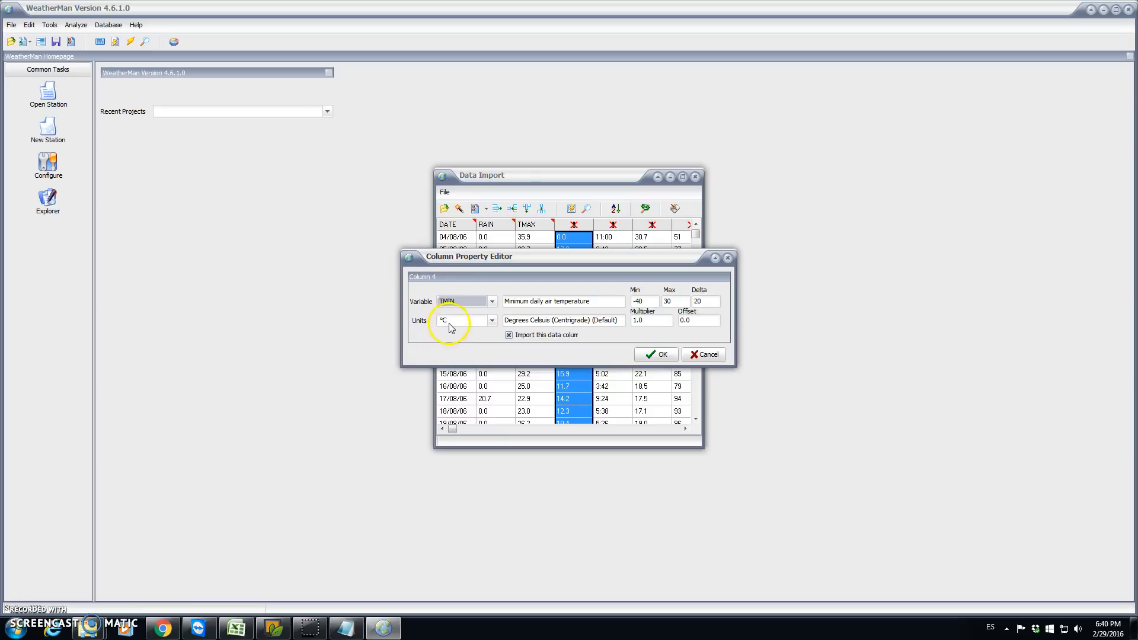
pyautogui.click(657, 354)
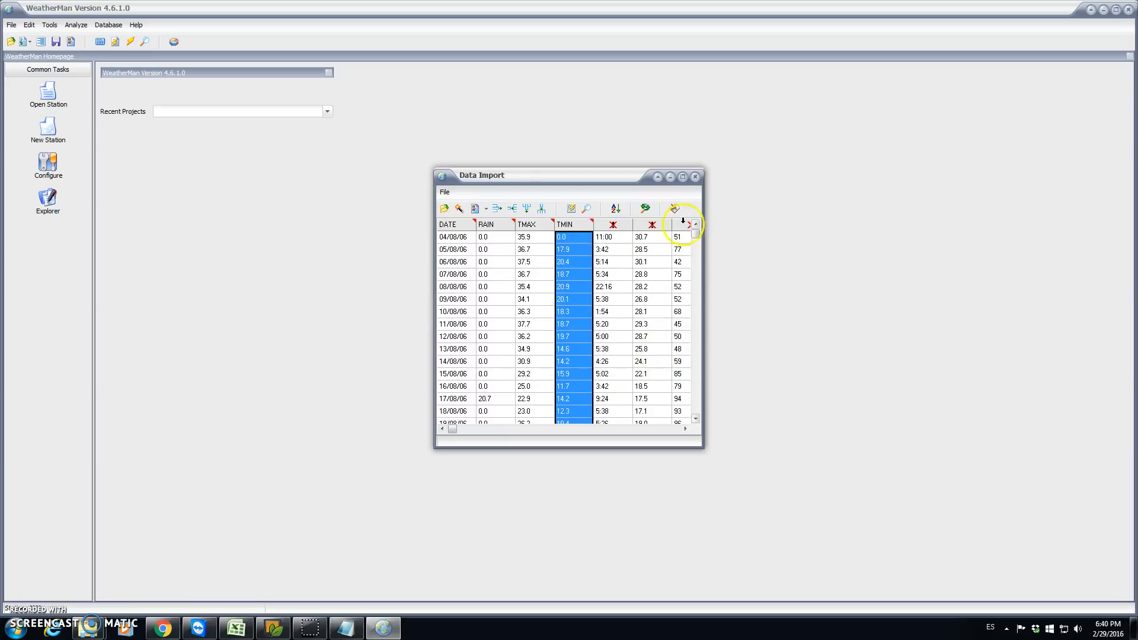
# Step: Delete the column of clock times that follows the TMIN column
pyautogui.click(599, 221)
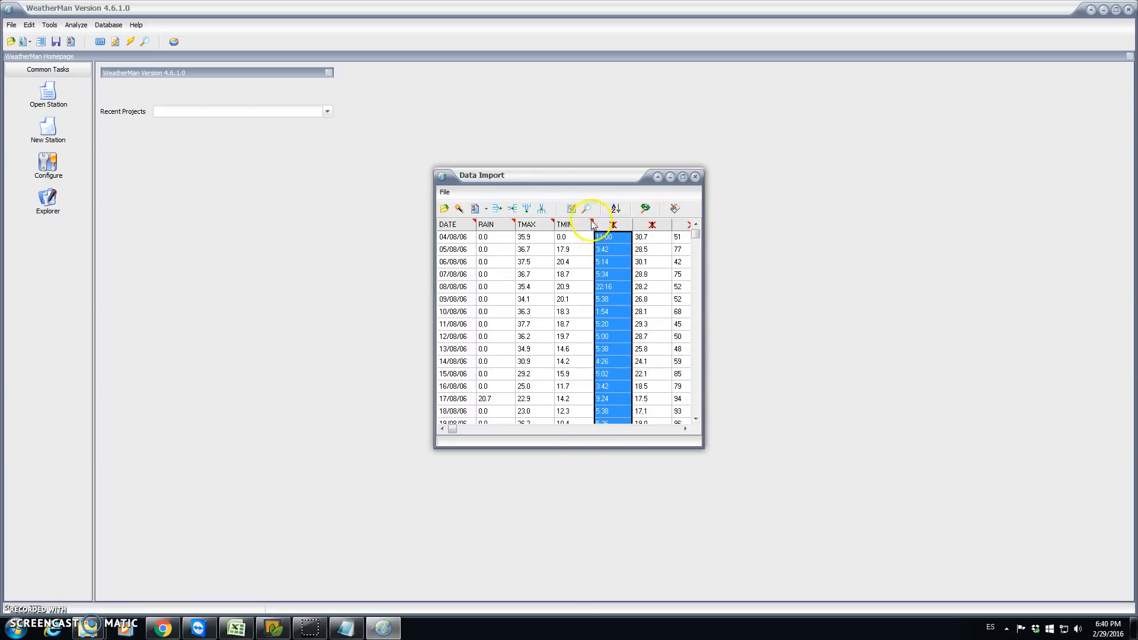
pyautogui.click(527, 209)
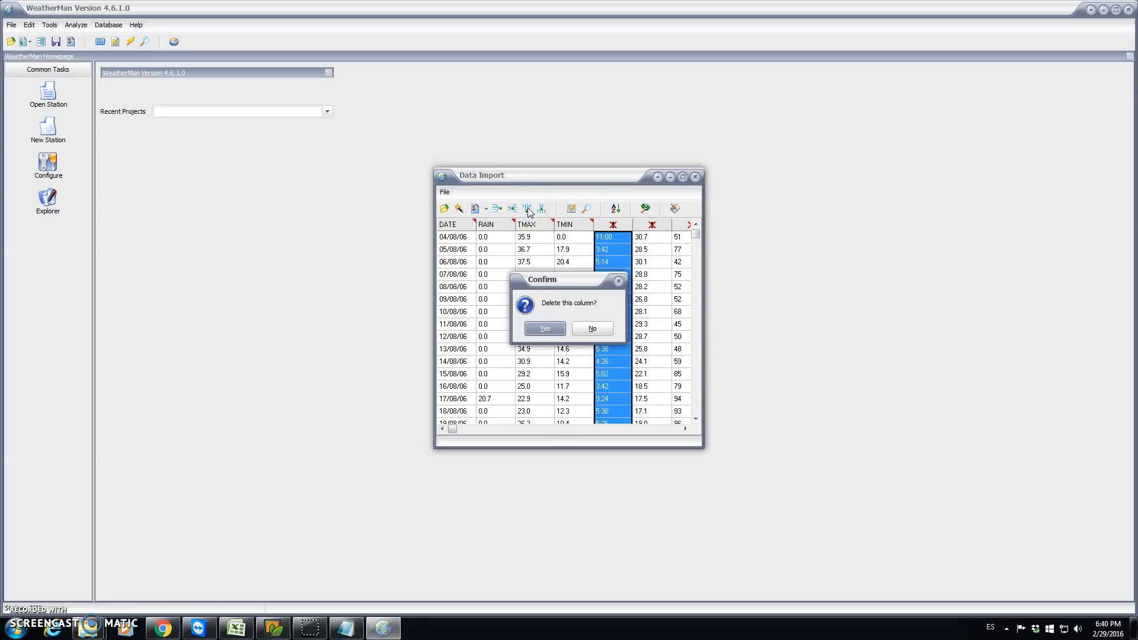
pyautogui.click(545, 328)
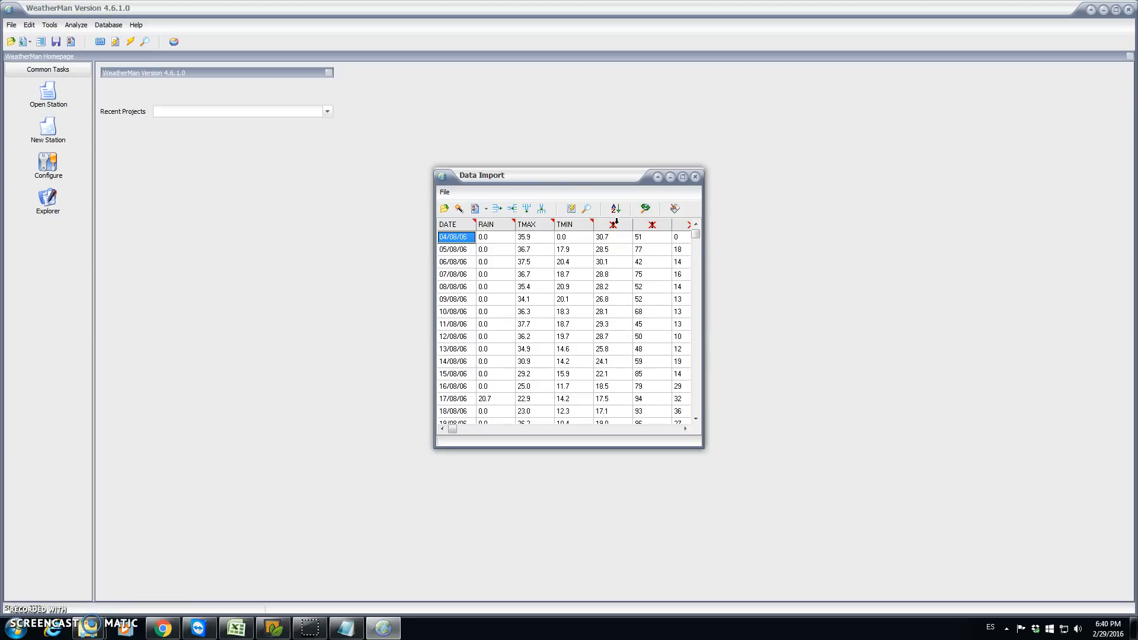
# Step: Delete the unneeded column after TMIN whose values begin with 30.7 and 28.5
pyautogui.click(616, 223)
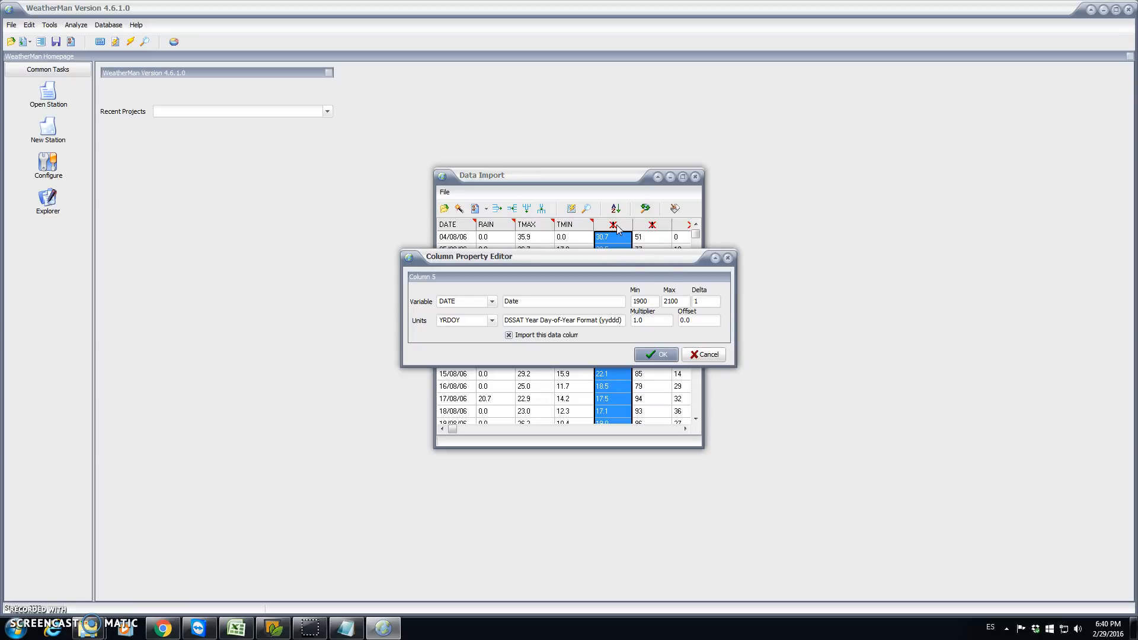
pyautogui.click(704, 354)
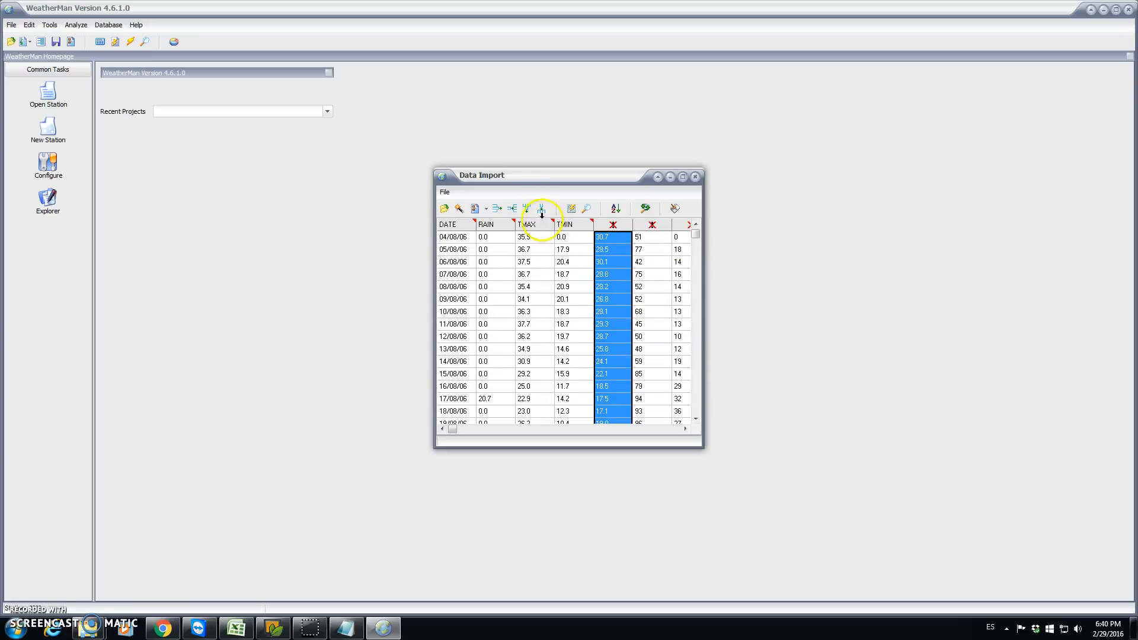
pyautogui.click(541, 210)
pyautogui.click(546, 329)
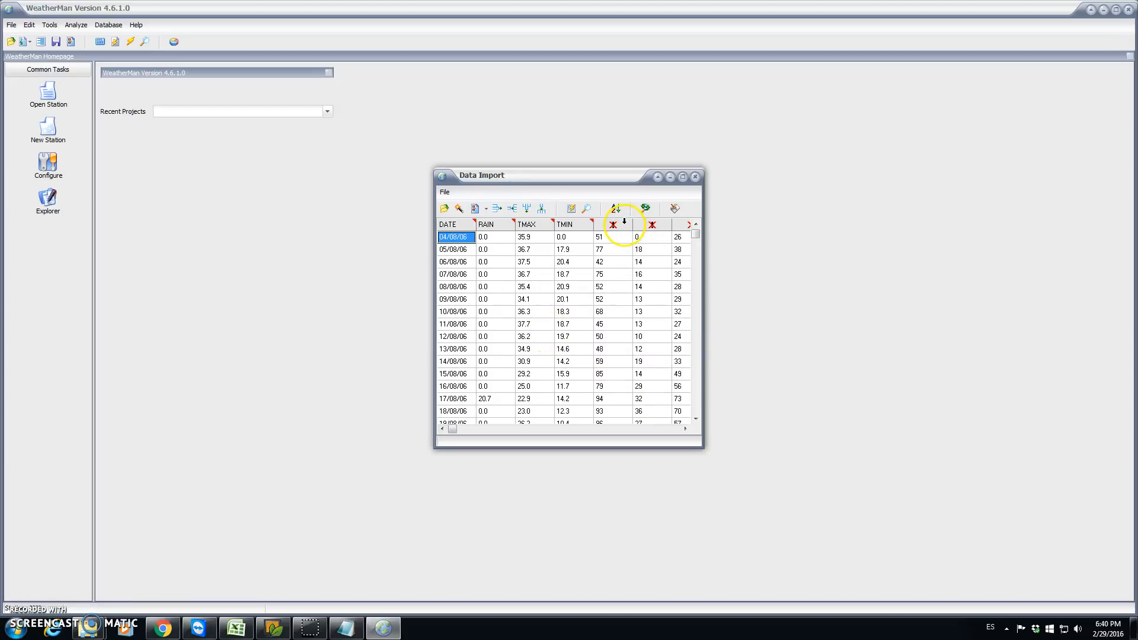
# Step: Delete the unneeded column after TMIN whose values begin with 51 and 77
pyautogui.click(654, 222)
pyautogui.click(682, 222)
pyautogui.click(614, 225)
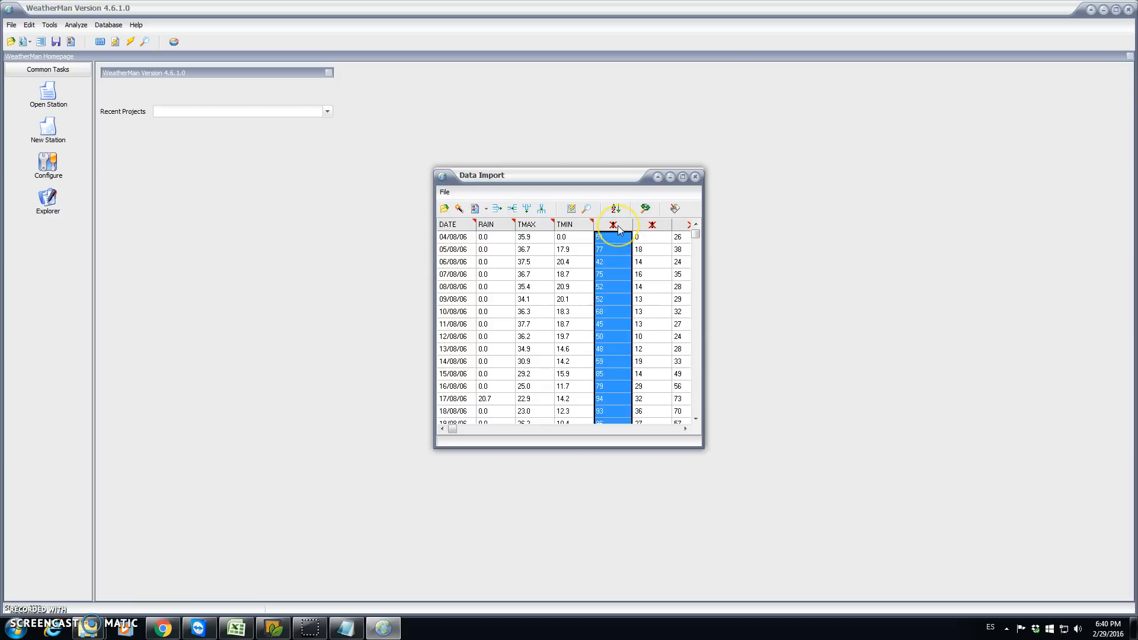
pyautogui.click(527, 209)
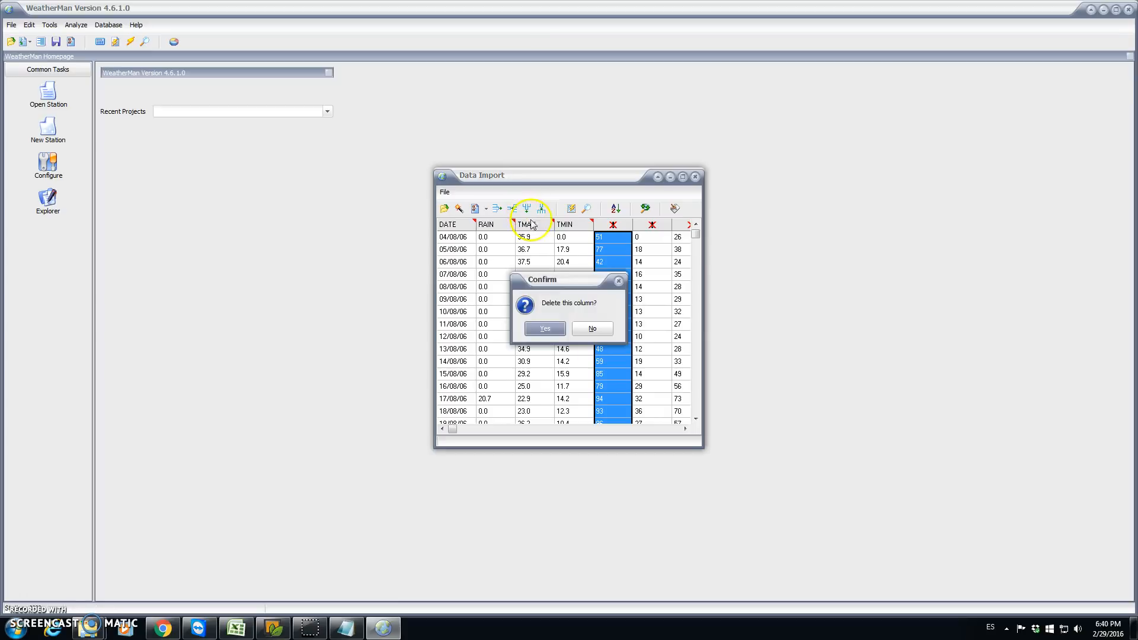
pyautogui.click(544, 328)
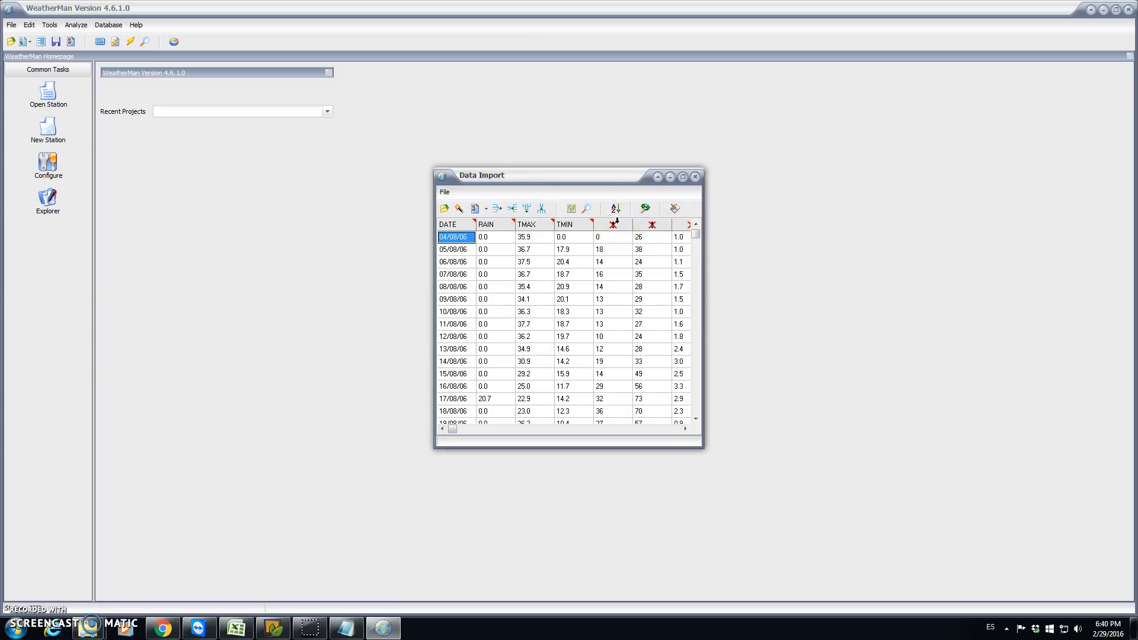
# Step: Delete the unneeded column after TMIN whose values begin with 0 and 18
pyautogui.click(618, 223)
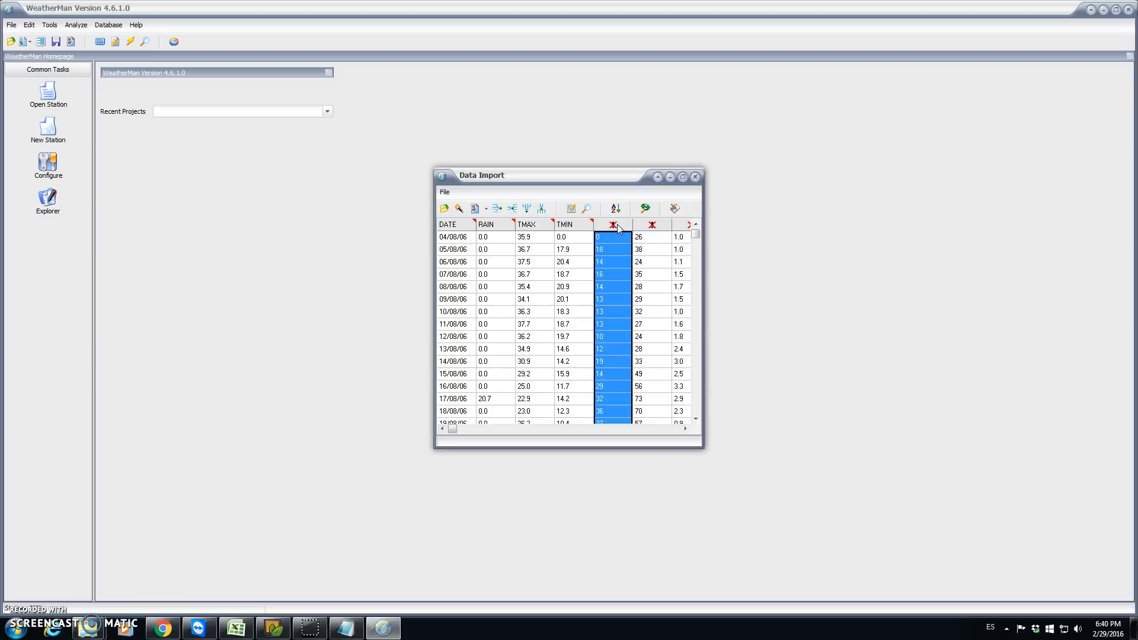
pyautogui.click(527, 209)
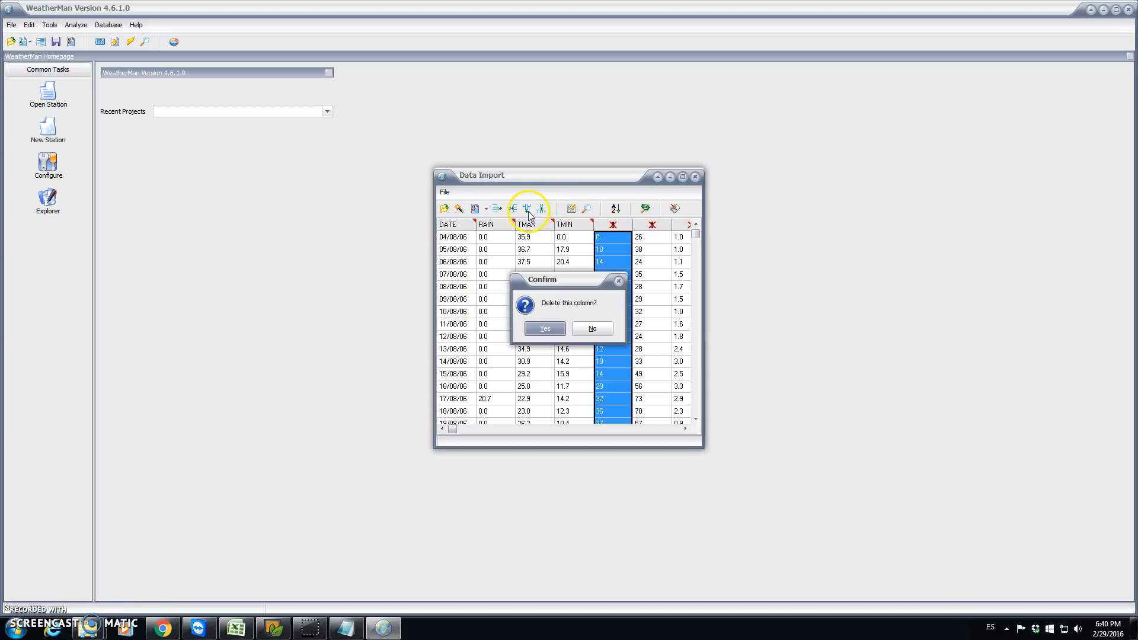
pyautogui.click(545, 328)
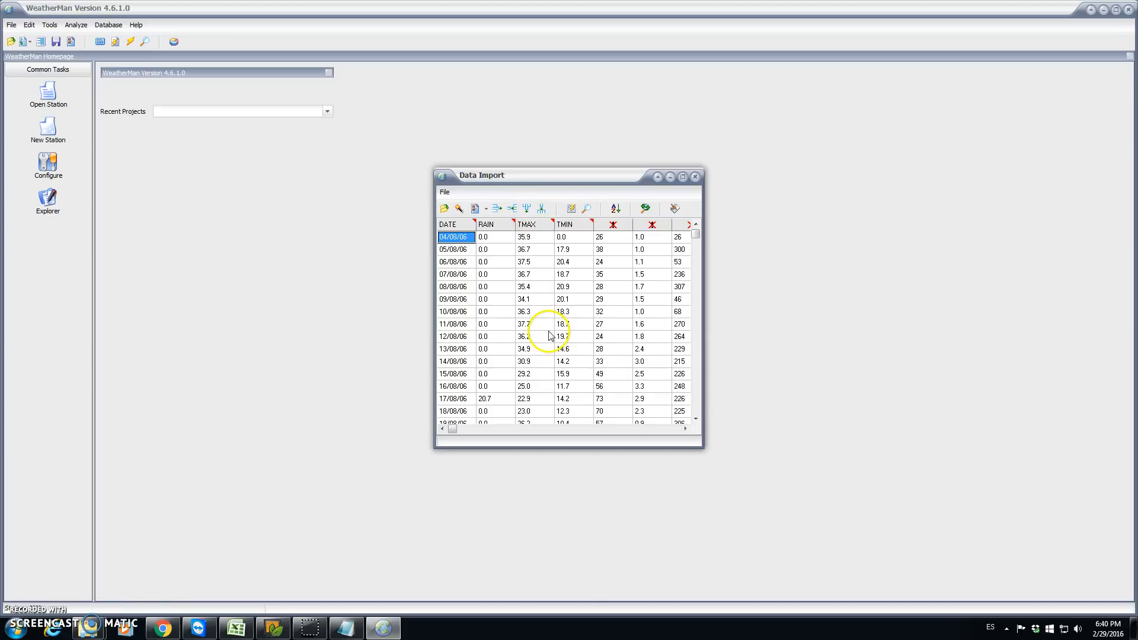
# Step: Define the fifth column, after TMIN, as the RHUM variable for relative humidity in percent
pyautogui.doubleClick(615, 224)
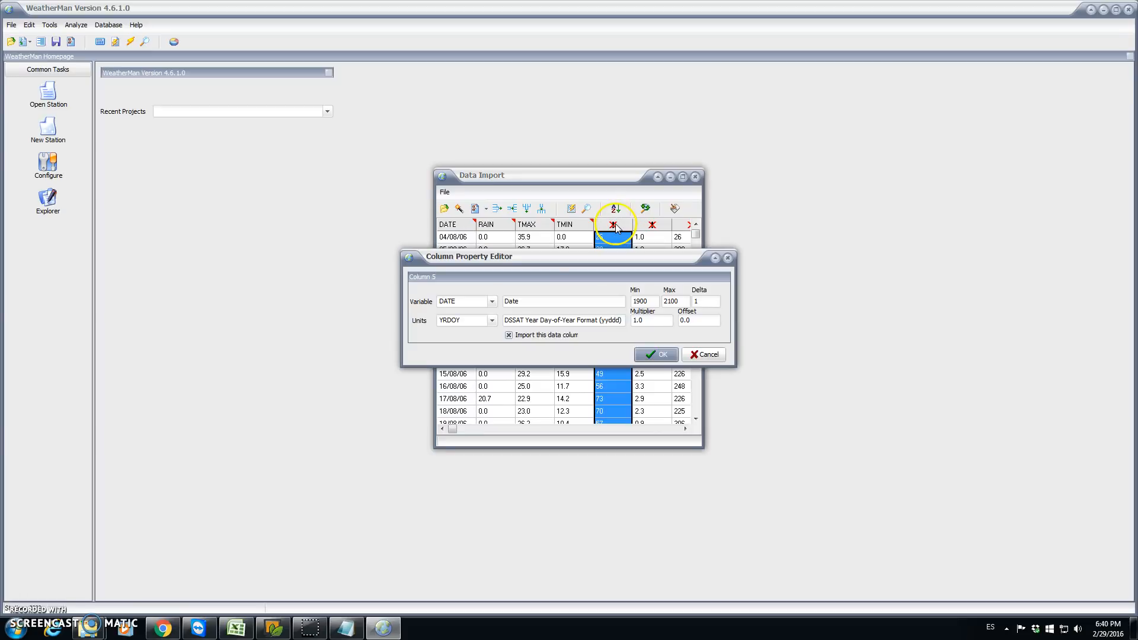
pyautogui.click(492, 301)
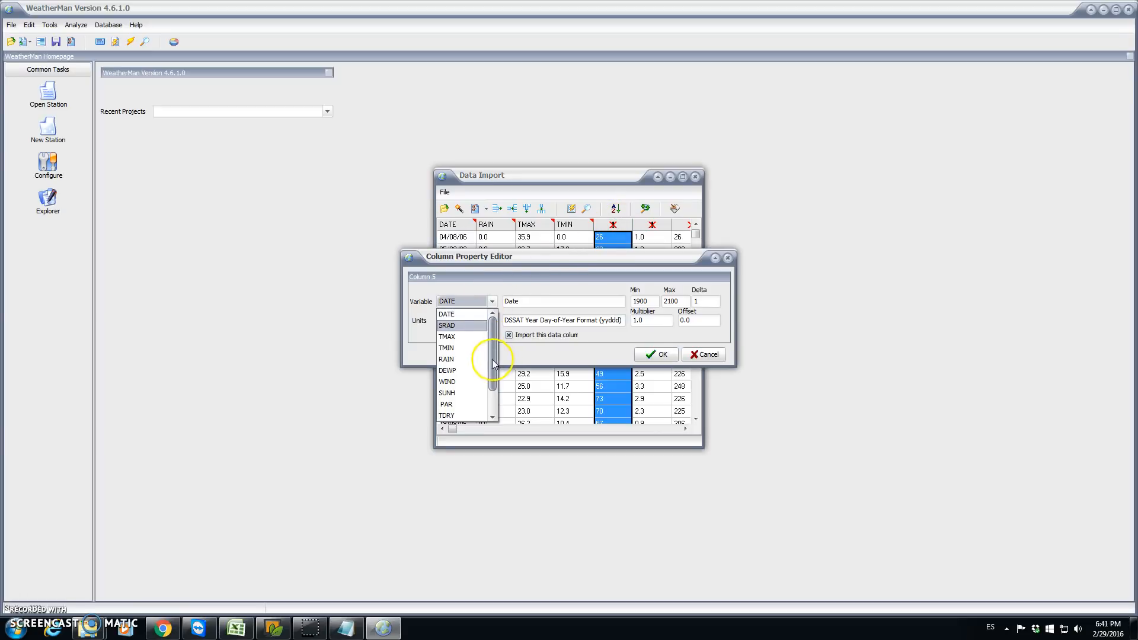
pyautogui.scroll(-3, 492, 360)
pyautogui.click(462, 417)
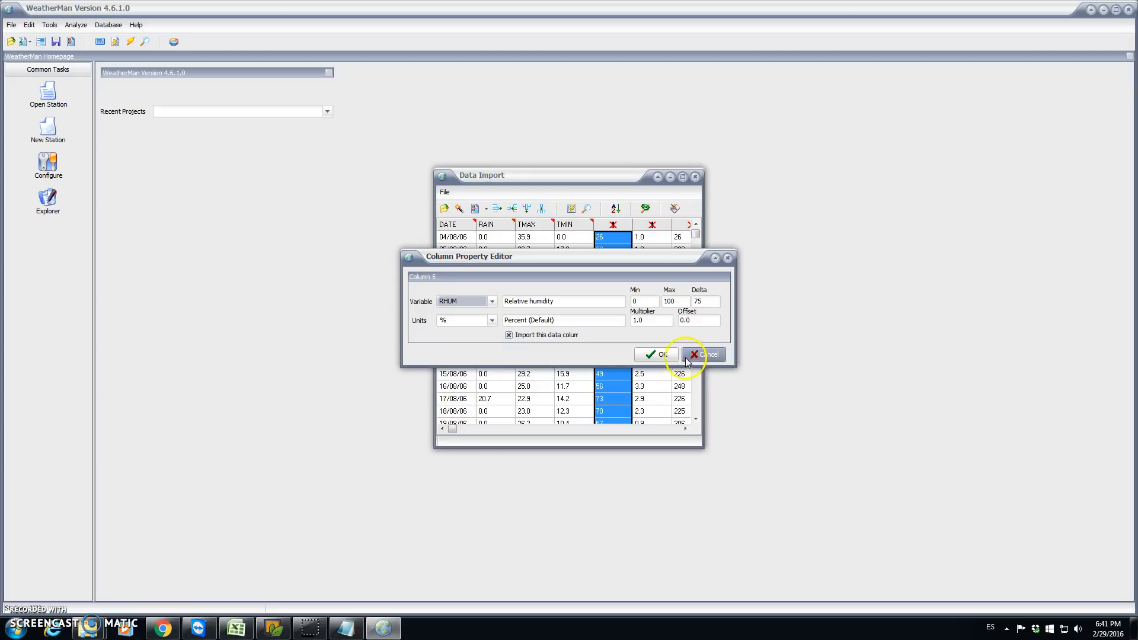
pyautogui.click(657, 355)
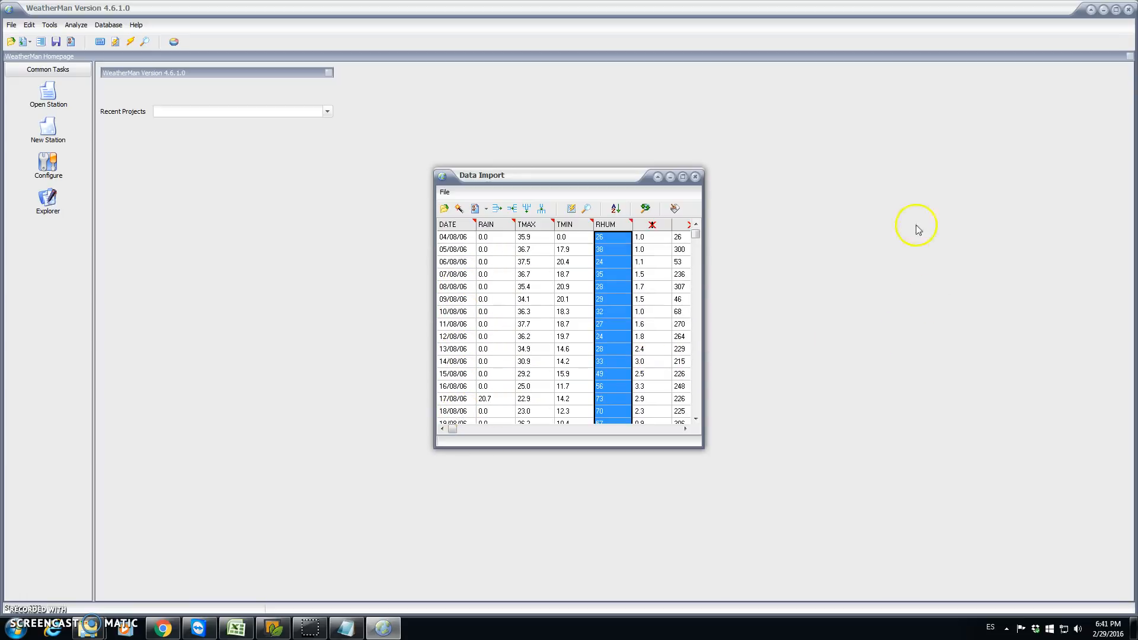
# Step: Define the sixth column, after RHUM, as the WIND variable in m/s with a multiplier of 1
pyautogui.doubleClick(661, 219)
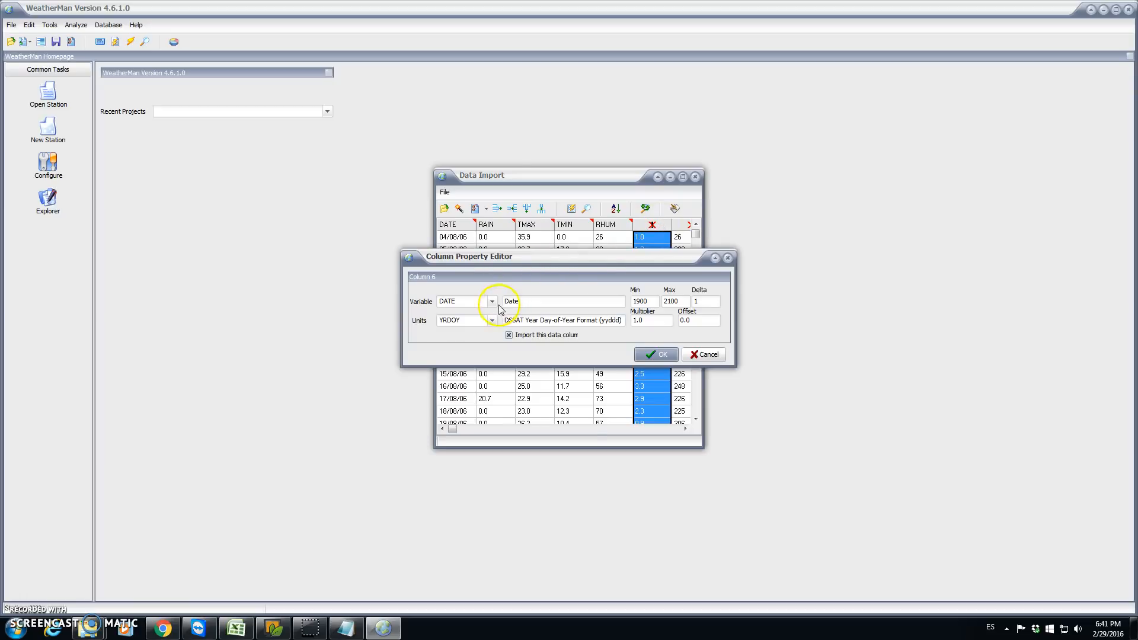
pyautogui.click(492, 302)
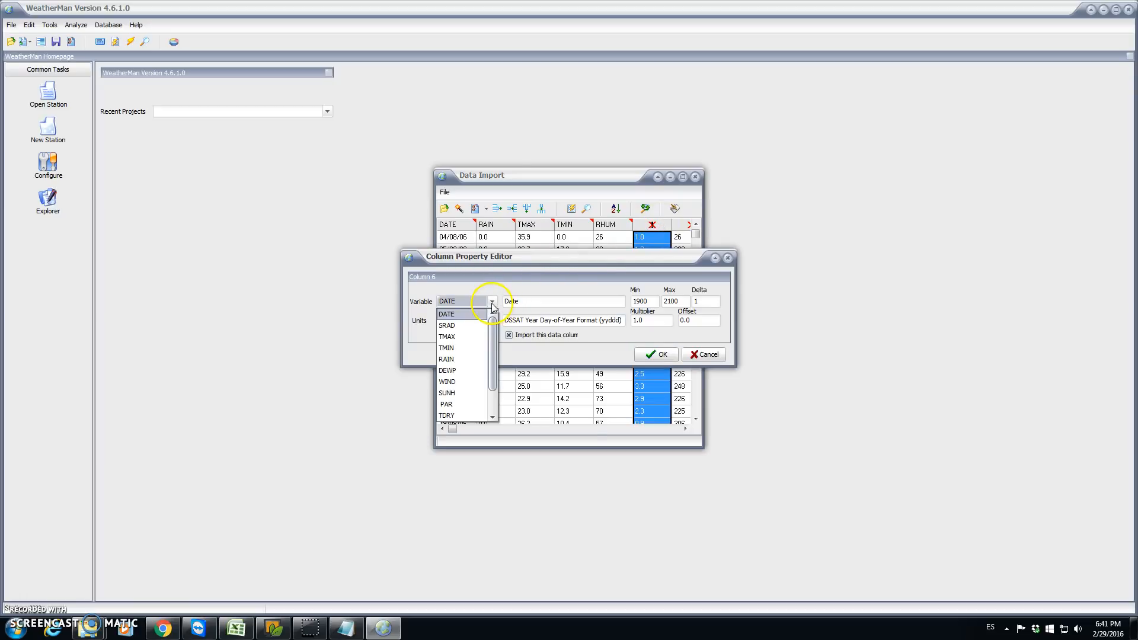
pyautogui.click(463, 384)
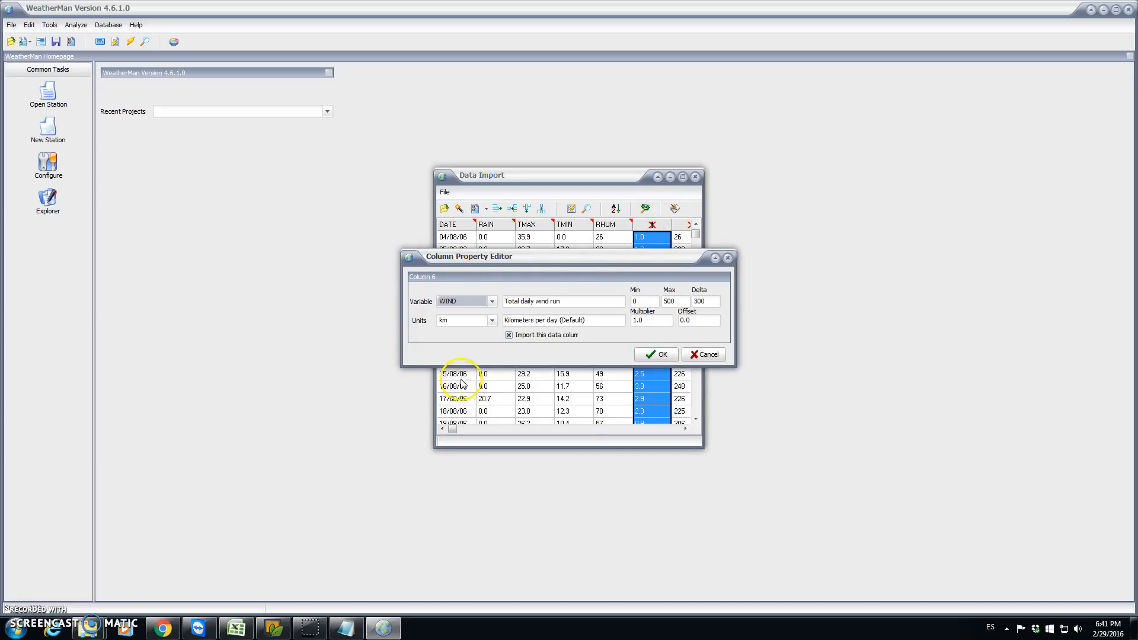
pyautogui.click(493, 320)
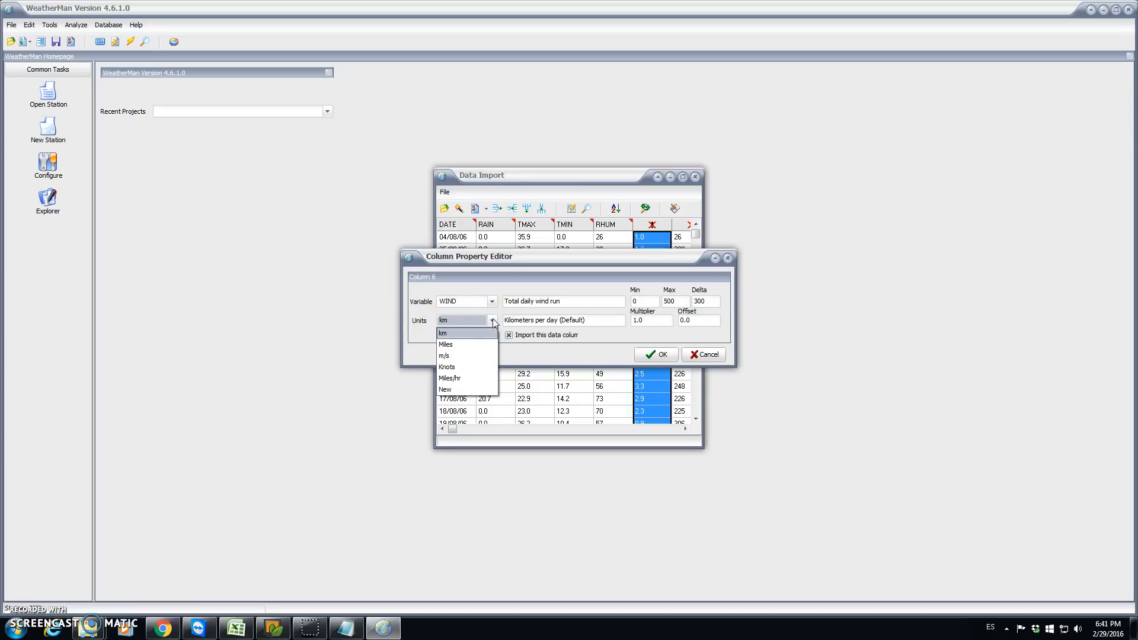
pyautogui.click(453, 357)
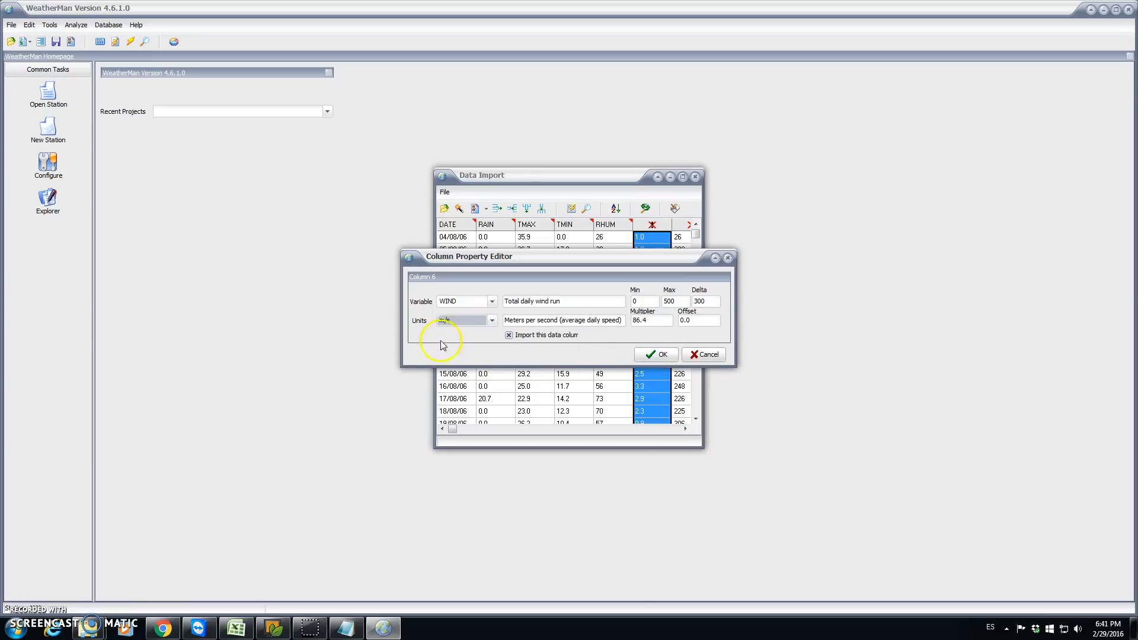
pyautogui.click(668, 320)
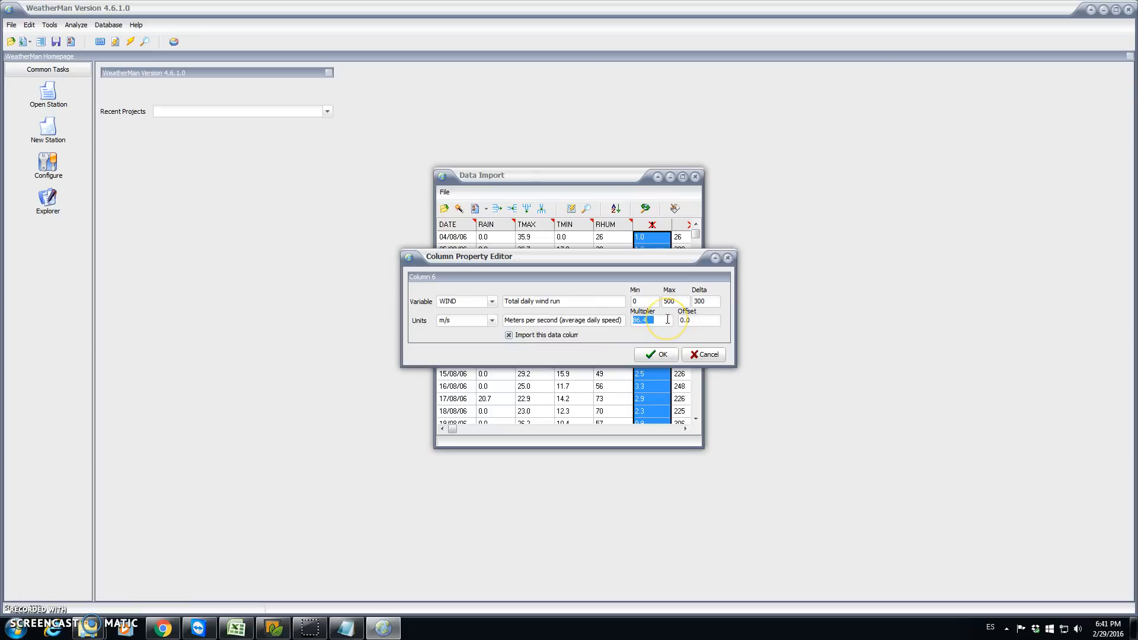
pyautogui.write('1')
pyautogui.click(655, 354)
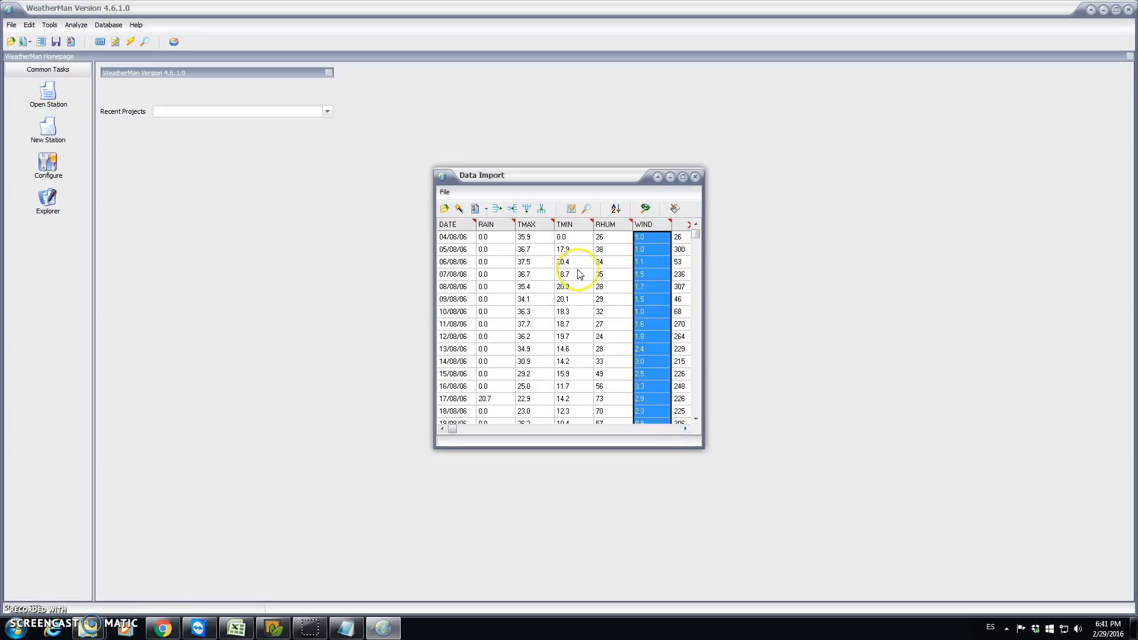
# Step: Delete the unneeded column after WIND whose values begin with 26 and 300
pyautogui.click(686, 430)
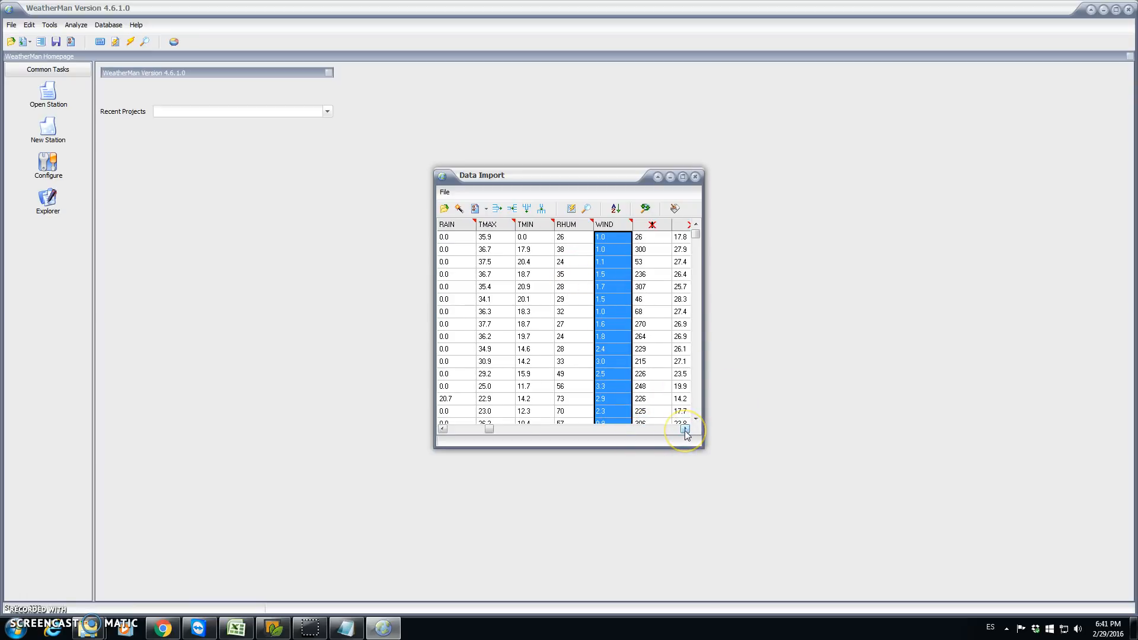
pyautogui.click(685, 429)
pyautogui.click(685, 430)
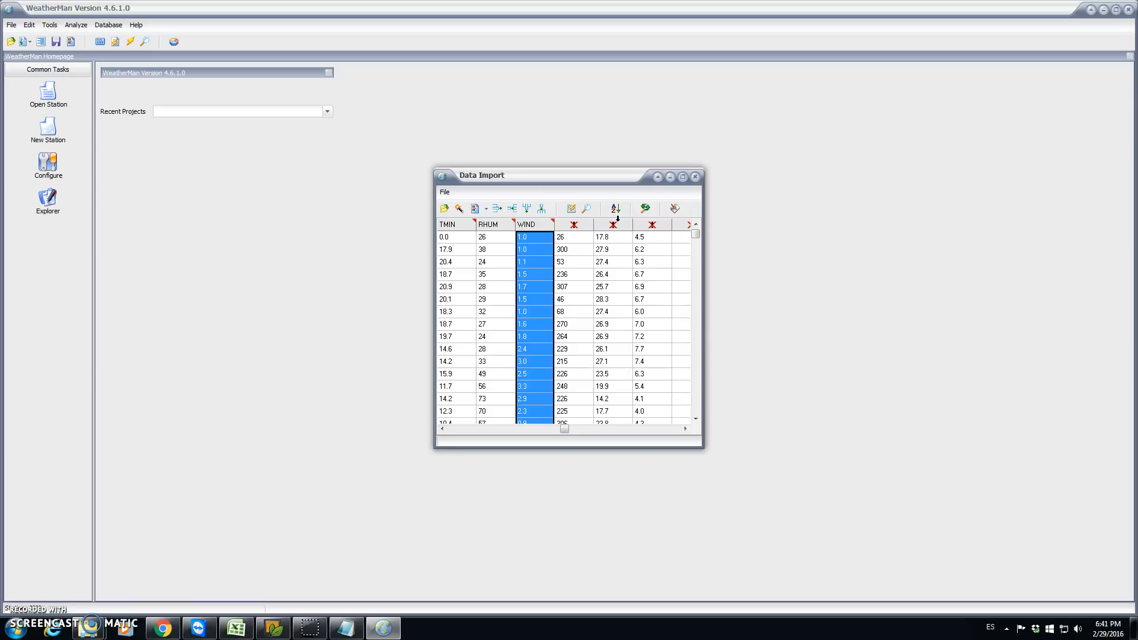
pyautogui.click(468, 428)
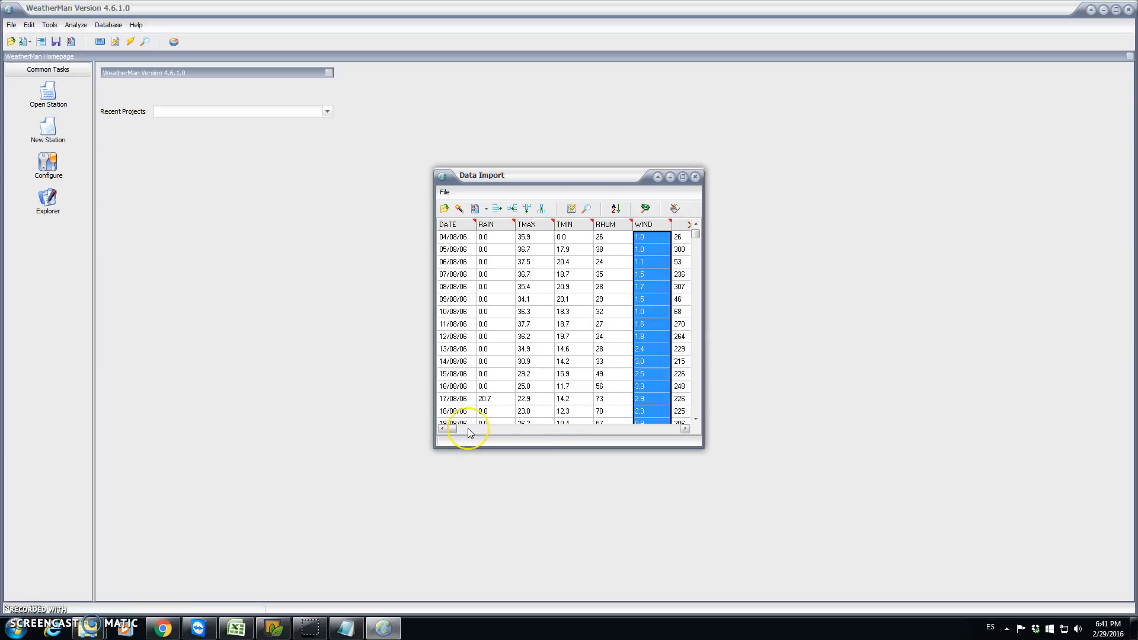
pyautogui.click(661, 429)
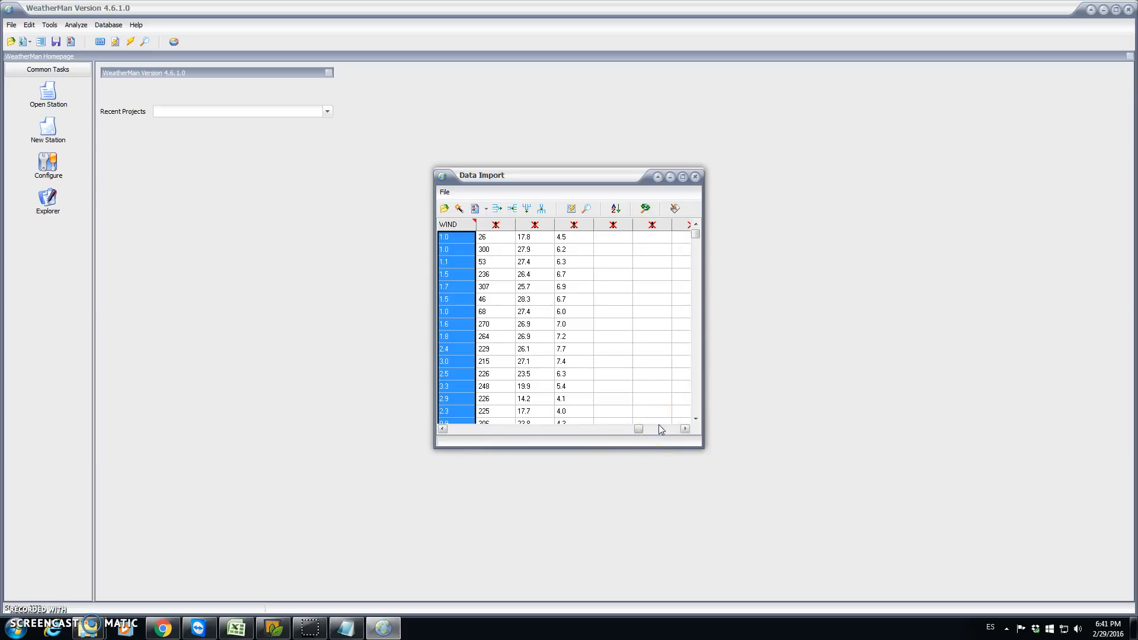
pyautogui.click(539, 224)
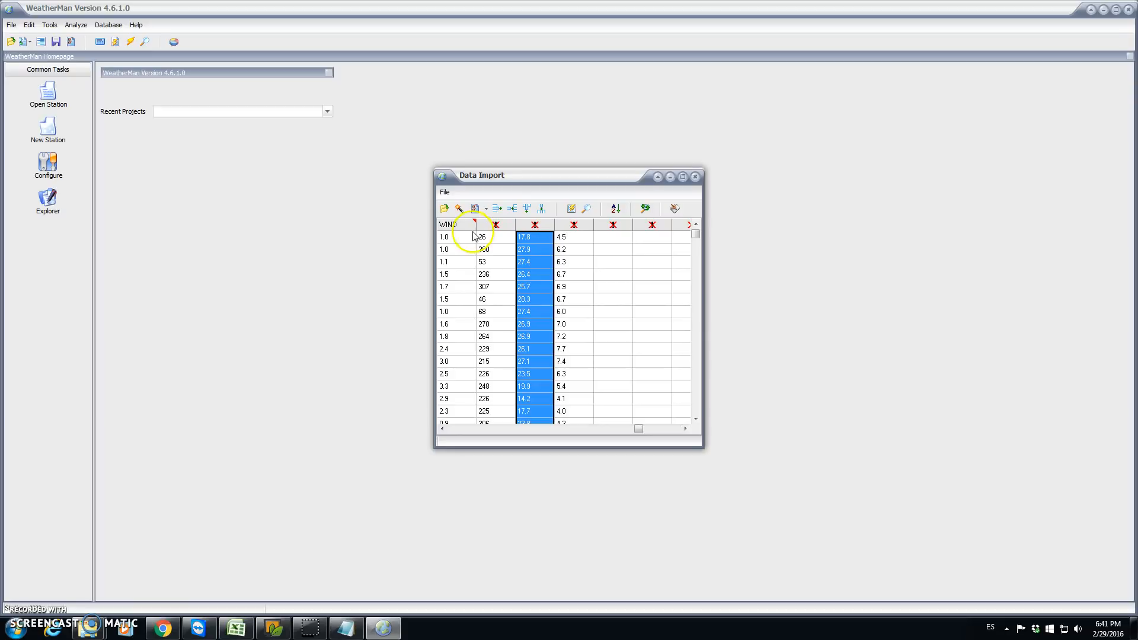
pyautogui.click(495, 226)
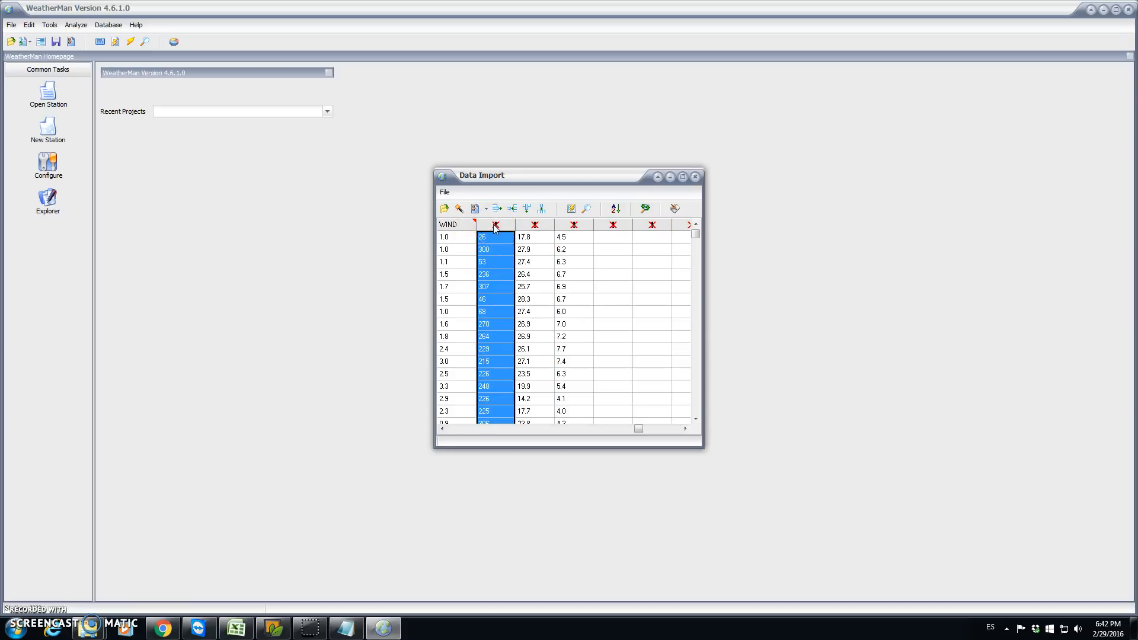
pyautogui.click(528, 211)
pyautogui.click(548, 332)
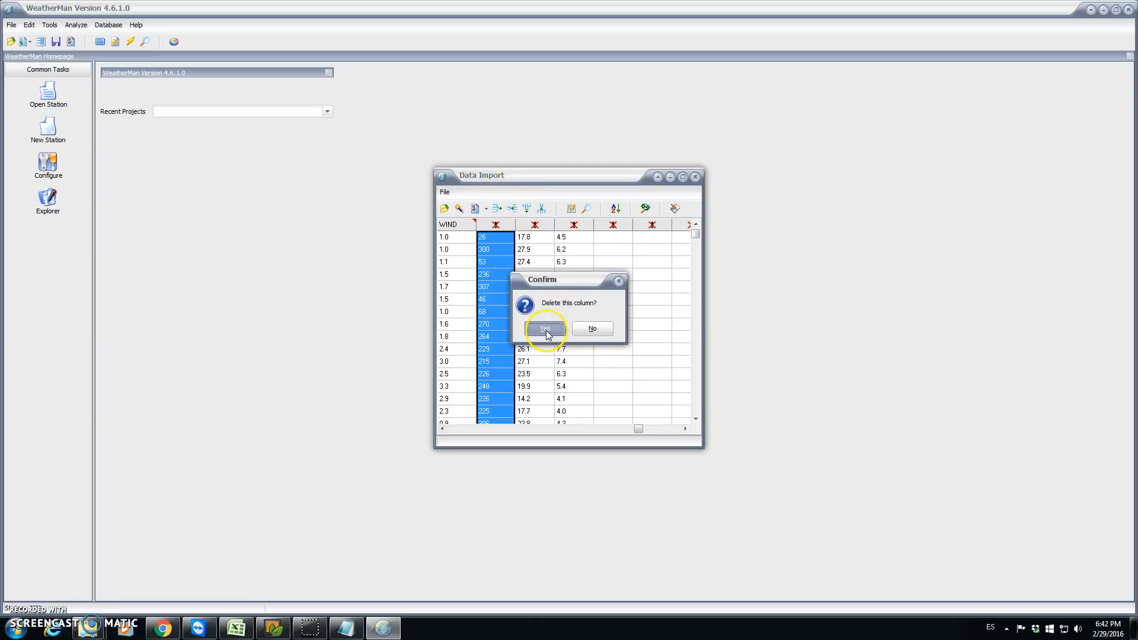
pyautogui.click(666, 427)
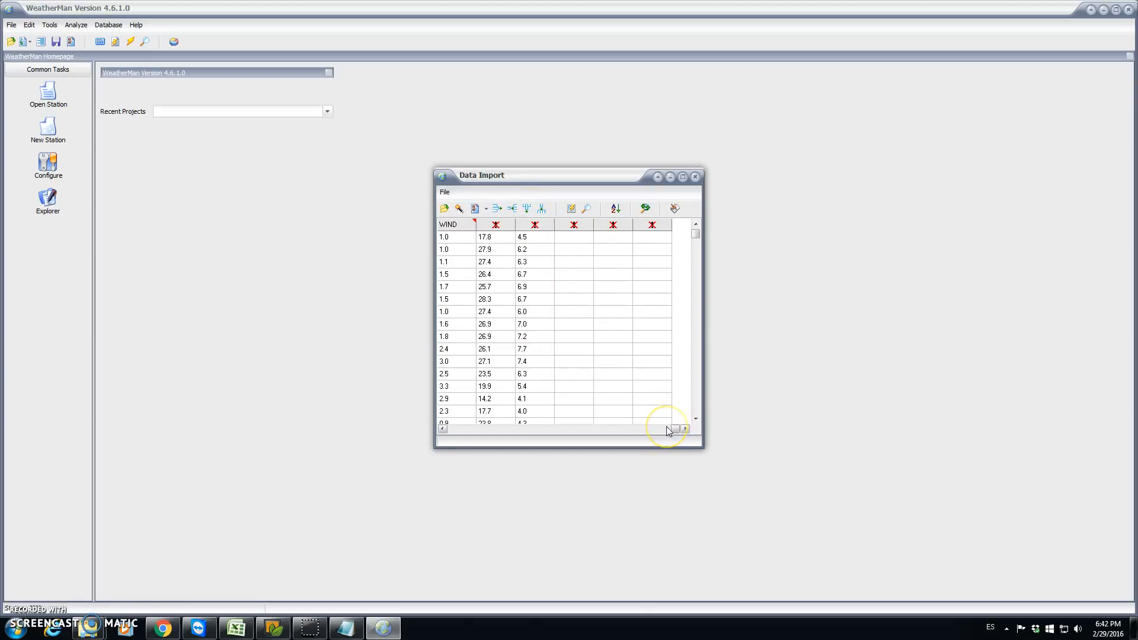
# Step: Define the seventh column, after WIND, as the SRAD variable for total daily solar radiation in MJ/m²/d
pyautogui.click(497, 225)
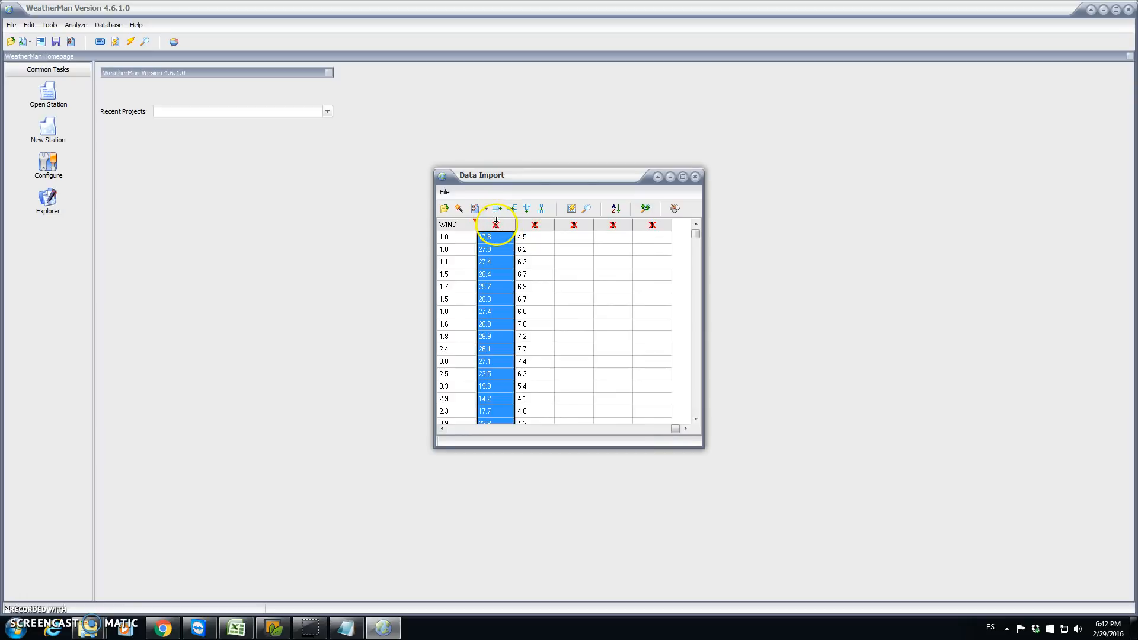
pyautogui.doubleClick(497, 225)
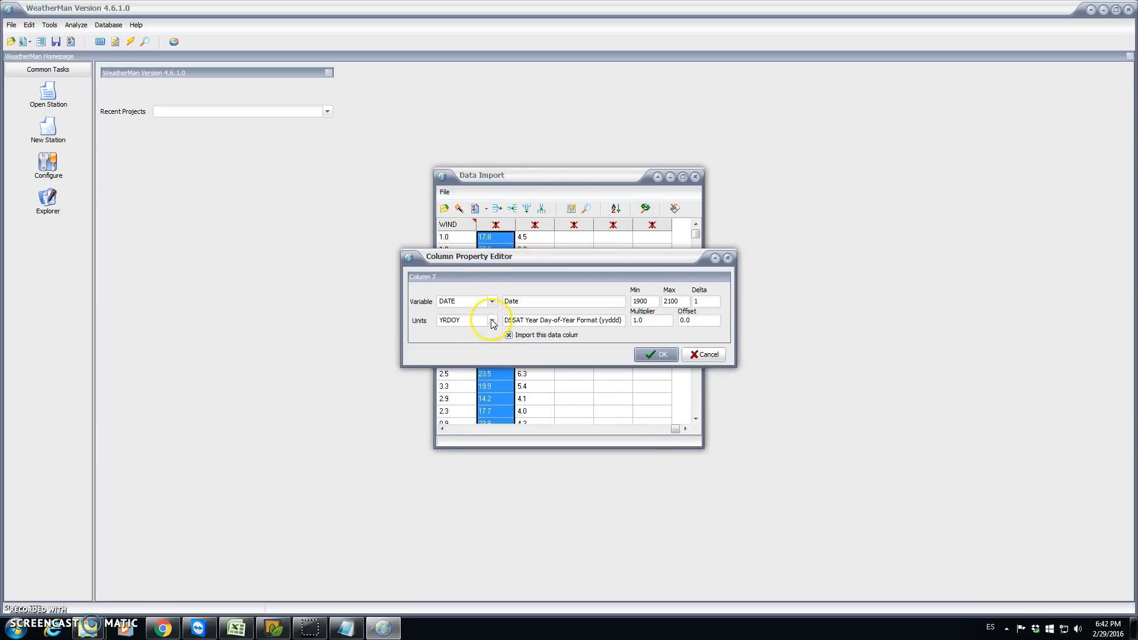
pyautogui.click(492, 321)
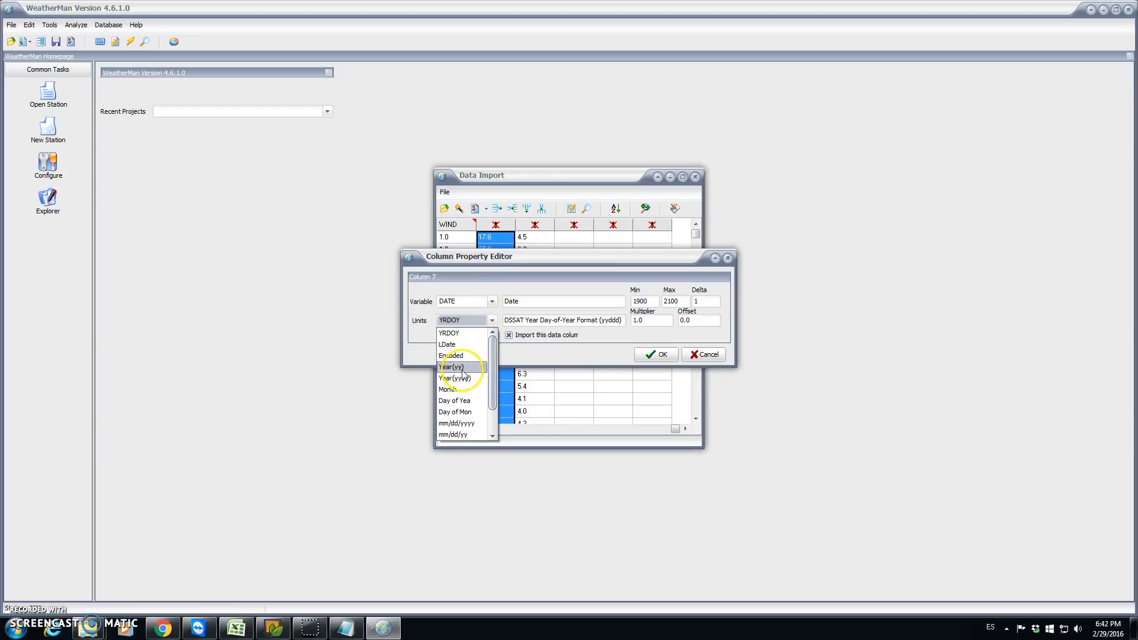
pyautogui.click(493, 321)
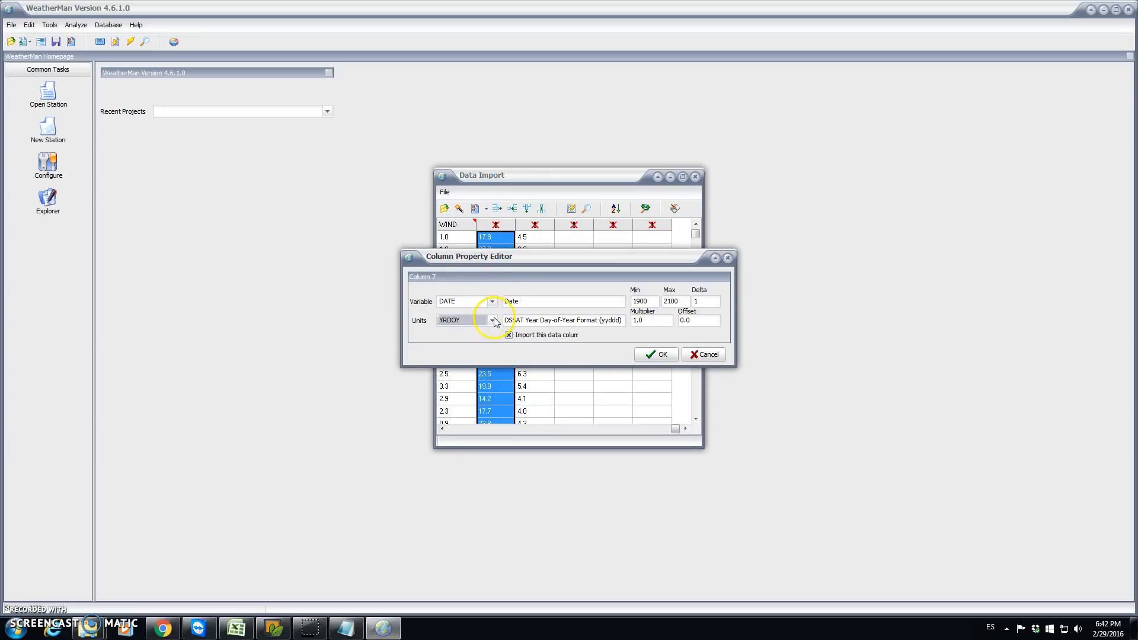
pyautogui.click(494, 302)
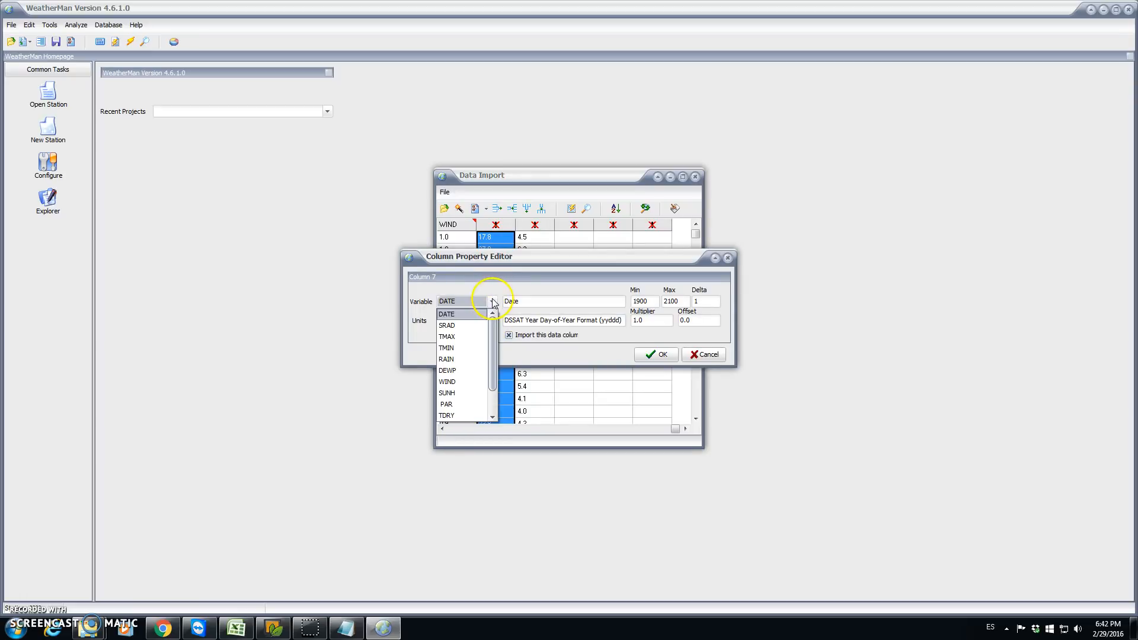
pyautogui.click(460, 328)
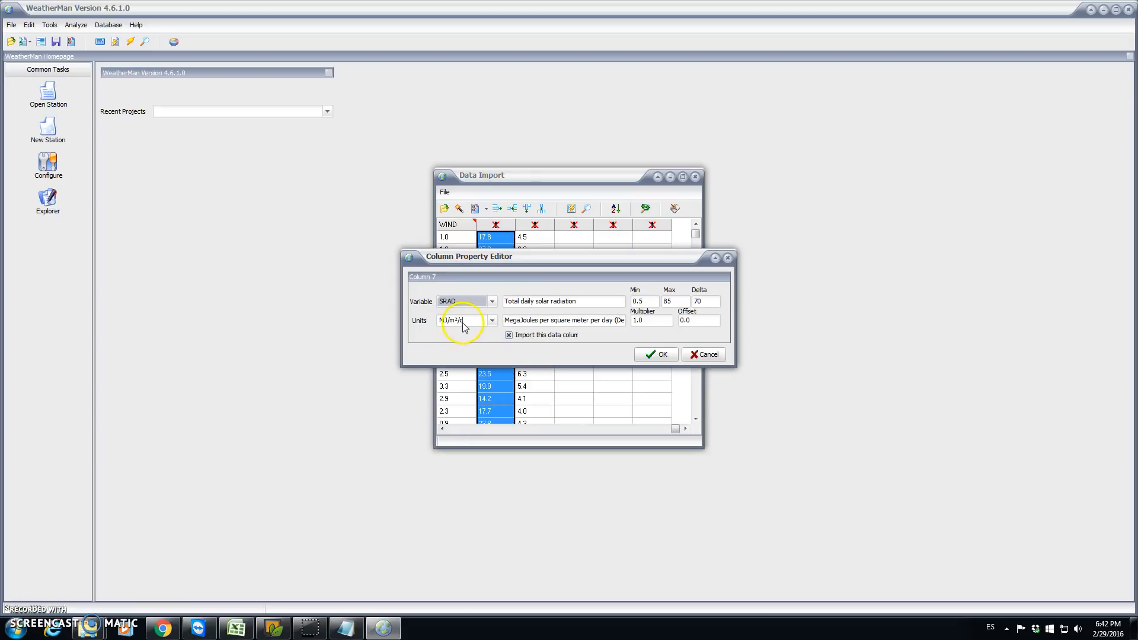
pyautogui.click(658, 355)
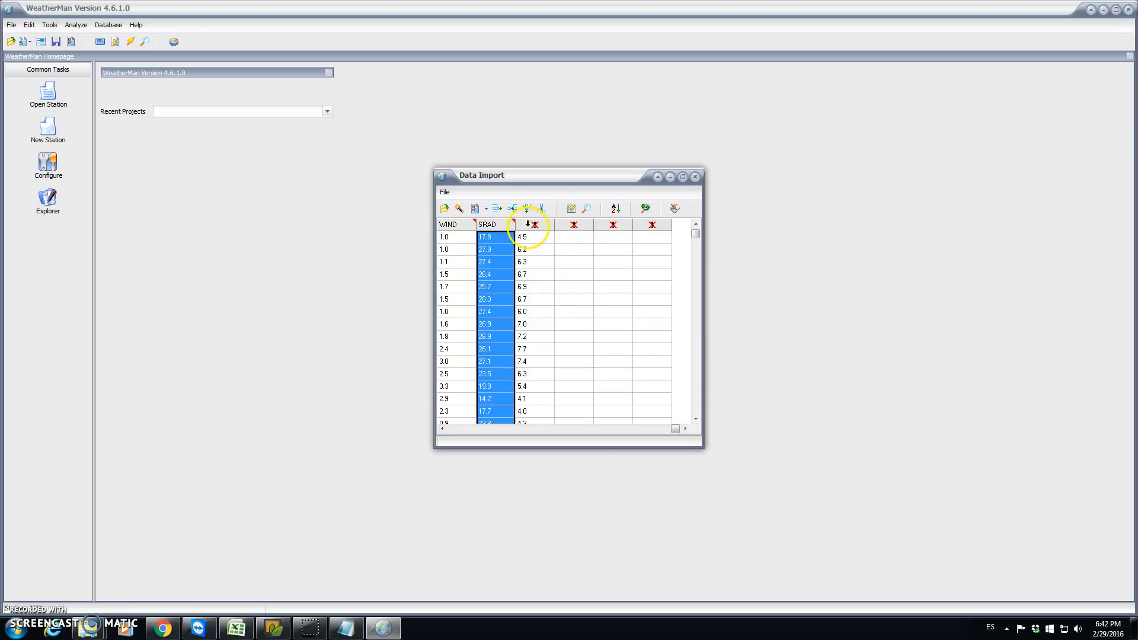
# Step: Delete the unneeded column after SRAD whose values begin with 4.5 and 6.2
pyautogui.click(534, 224)
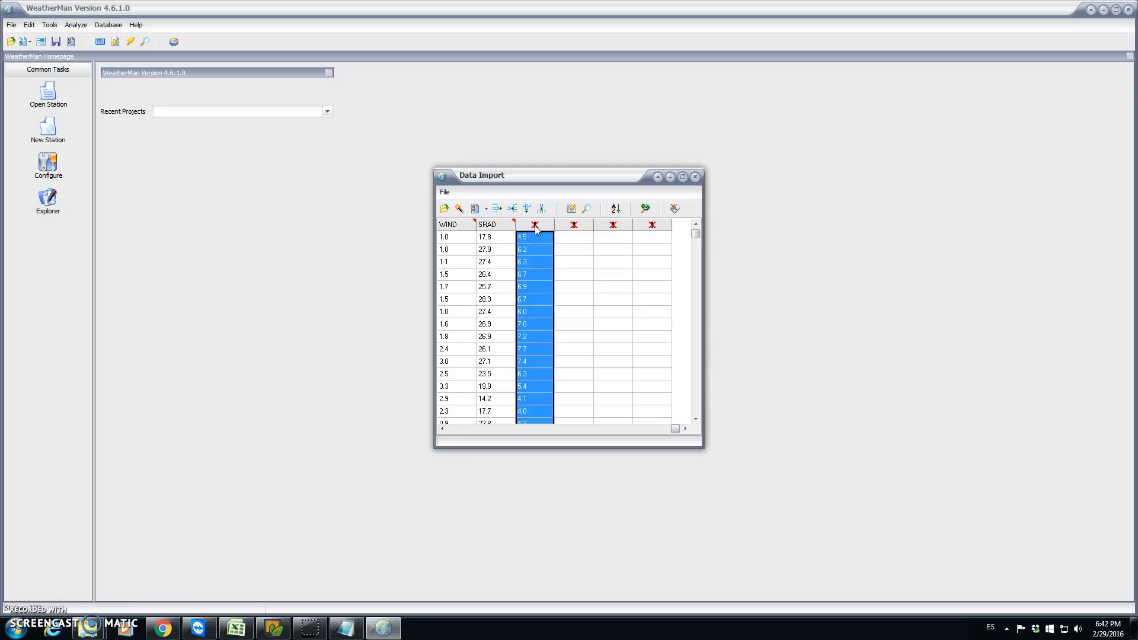
pyautogui.click(529, 209)
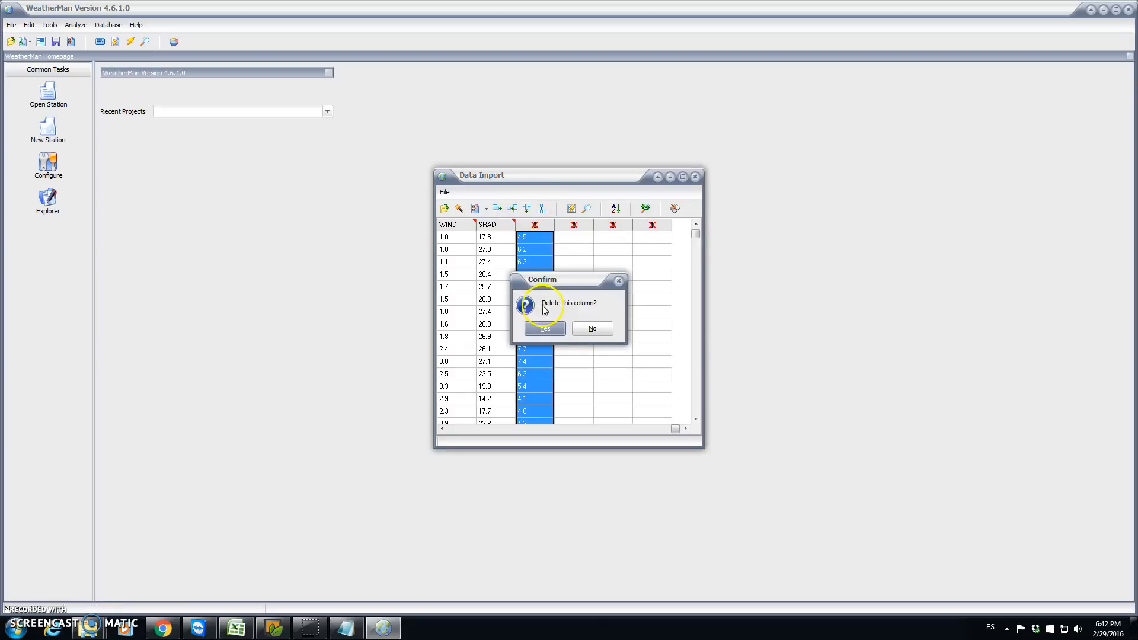
pyautogui.click(555, 334)
# Step: Try to import the prepared weather grid into the WM database
pyautogui.click(443, 429)
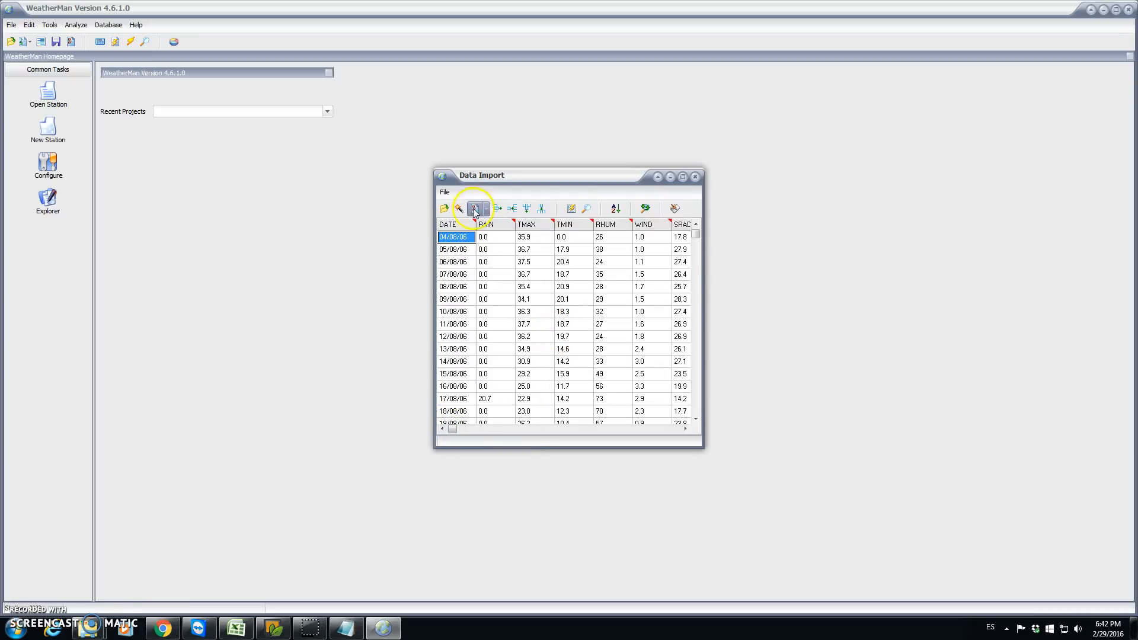
pyautogui.click(446, 193)
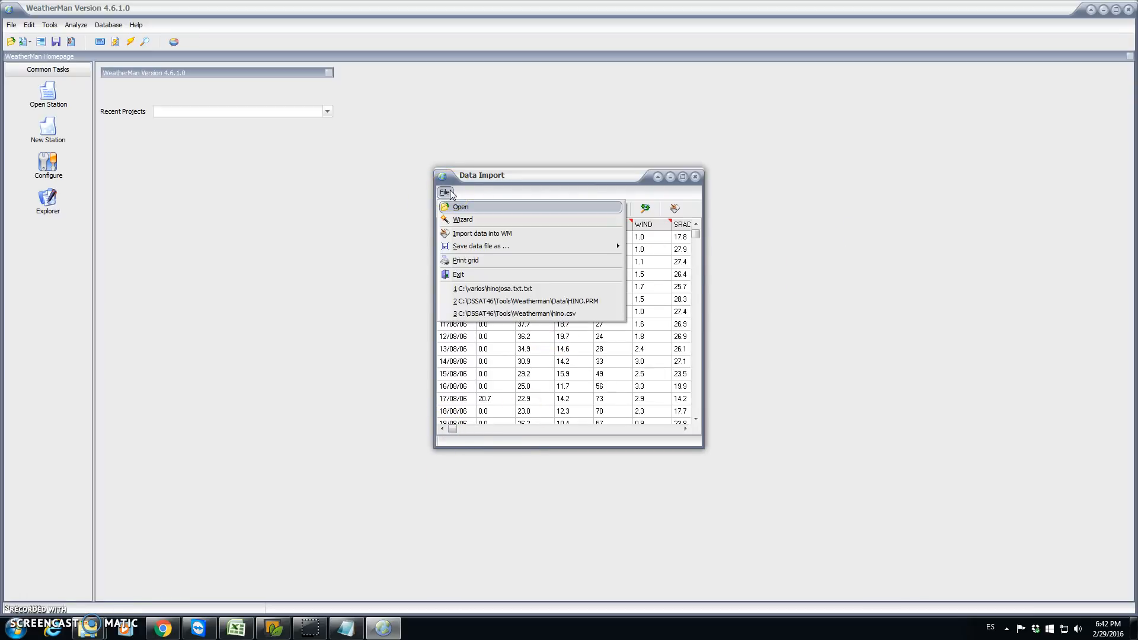
pyautogui.click(491, 239)
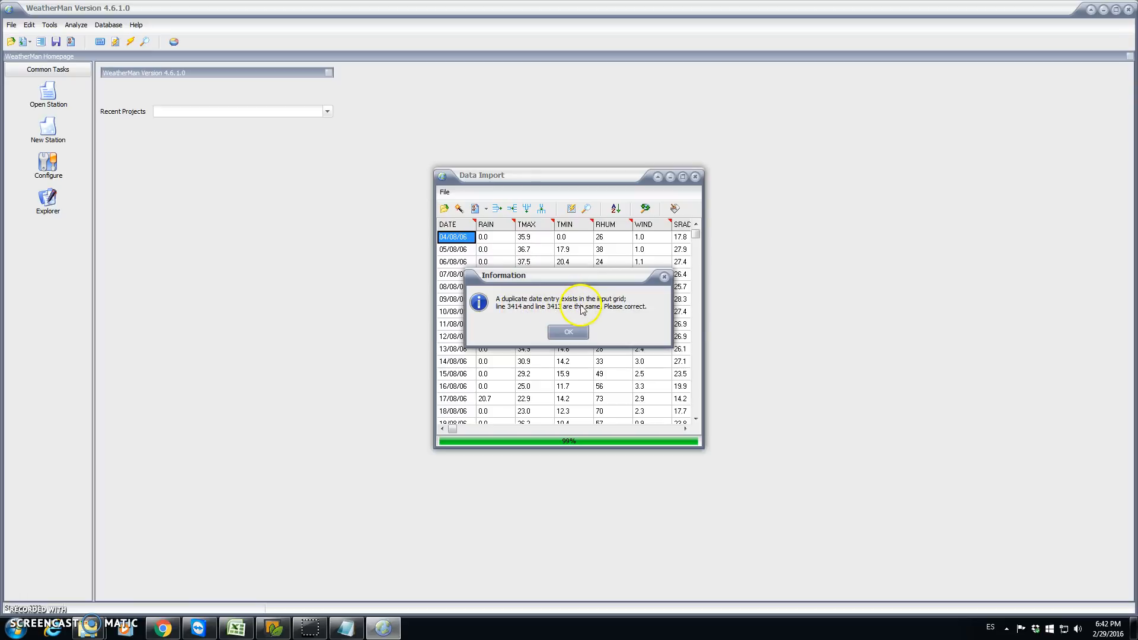
pyautogui.click(569, 335)
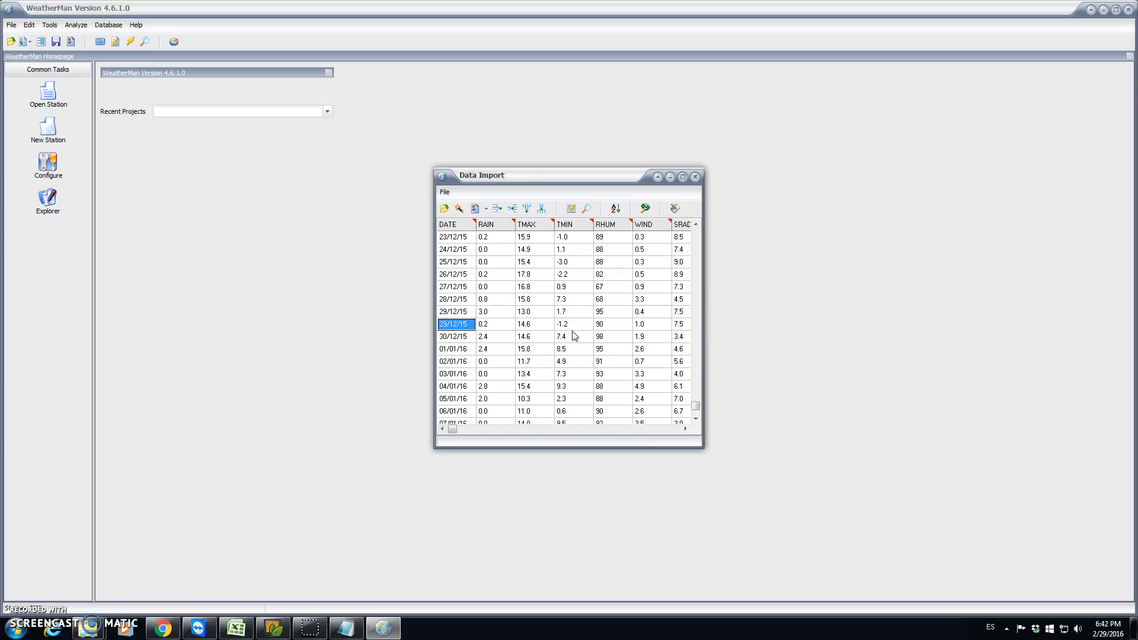
# Step: Delete the second row dated 29/12/15, with a TMIN of -1.2, from the import grid
pyautogui.click(504, 318)
pyautogui.click(468, 326)
pyautogui.click(500, 211)
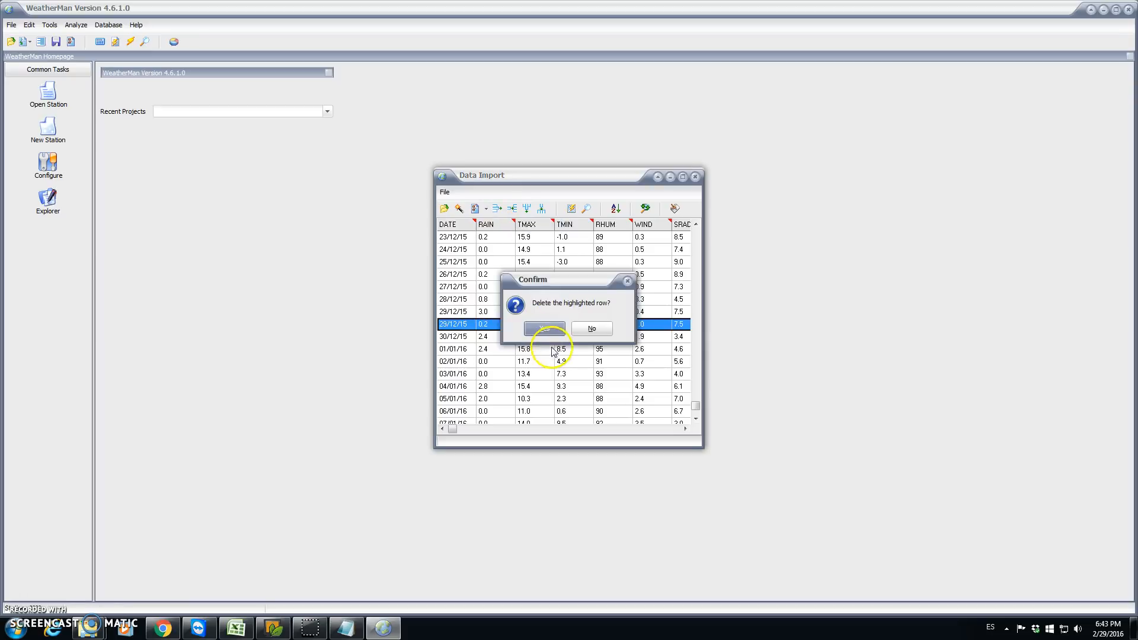
pyautogui.click(545, 329)
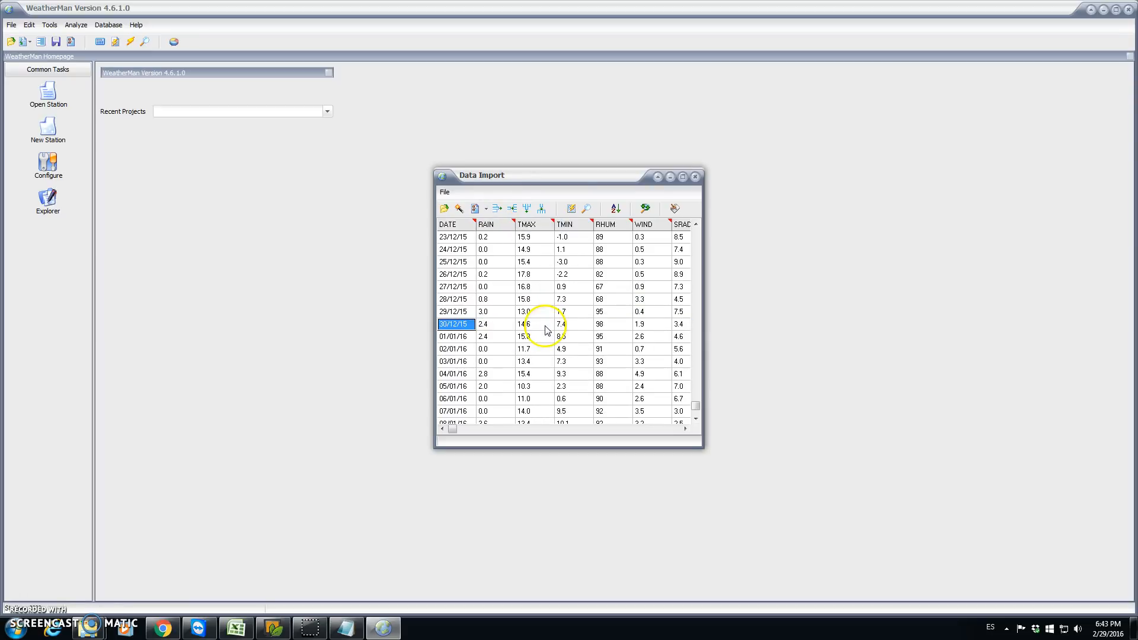
# Step: Import the data into a new climate station database named HISP in the Data folder, discarding the raw data after import
pyautogui.click(445, 193)
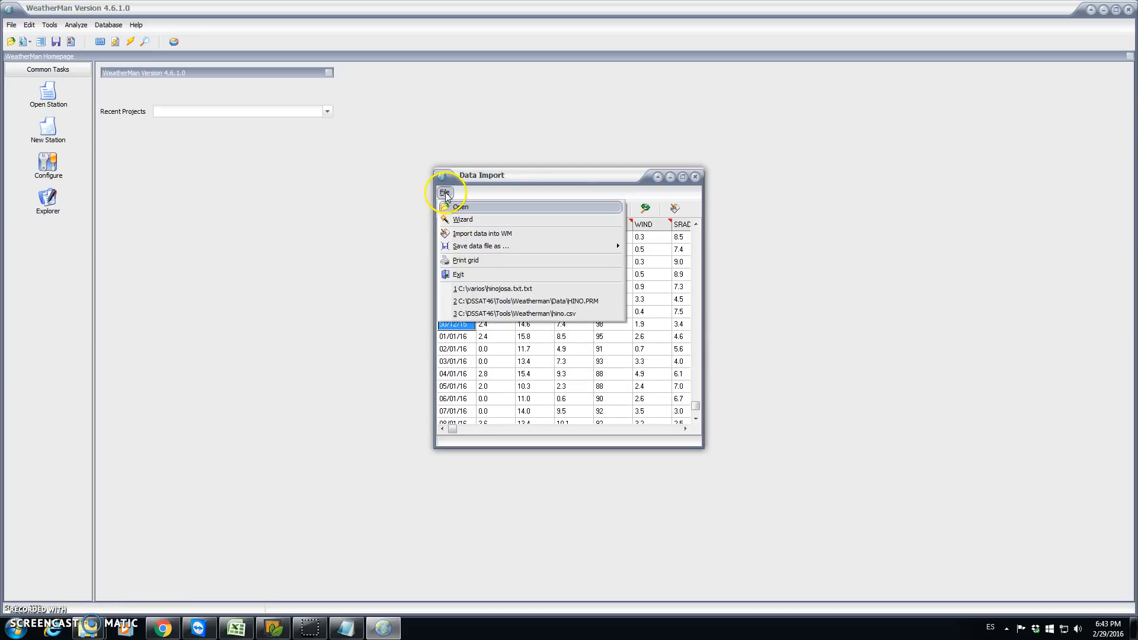
pyautogui.click(475, 234)
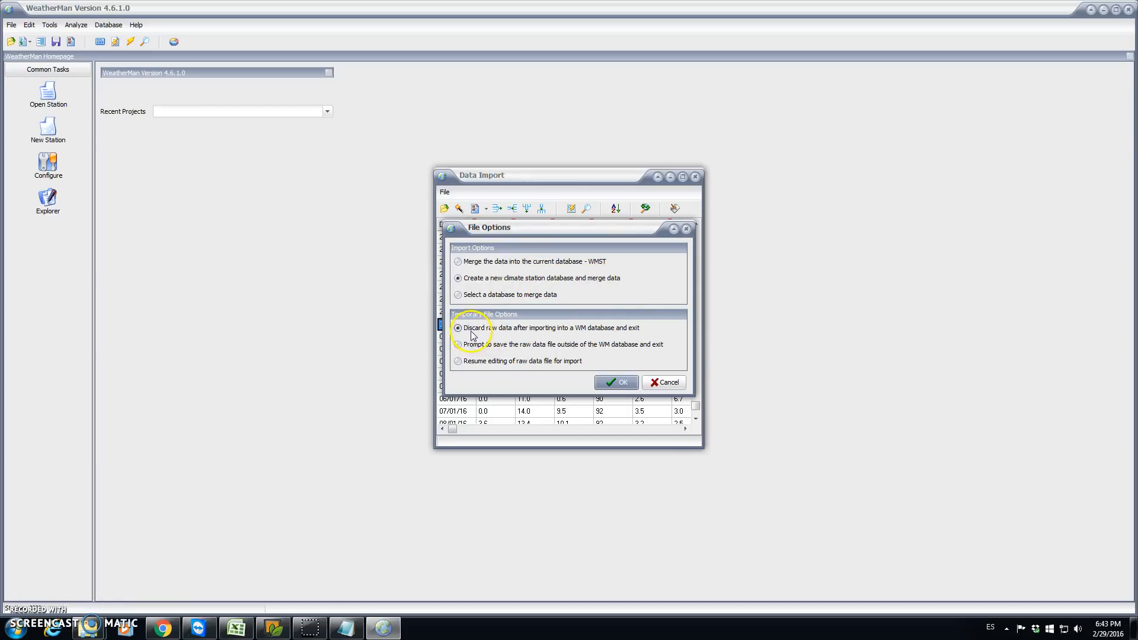
pyautogui.click(625, 382)
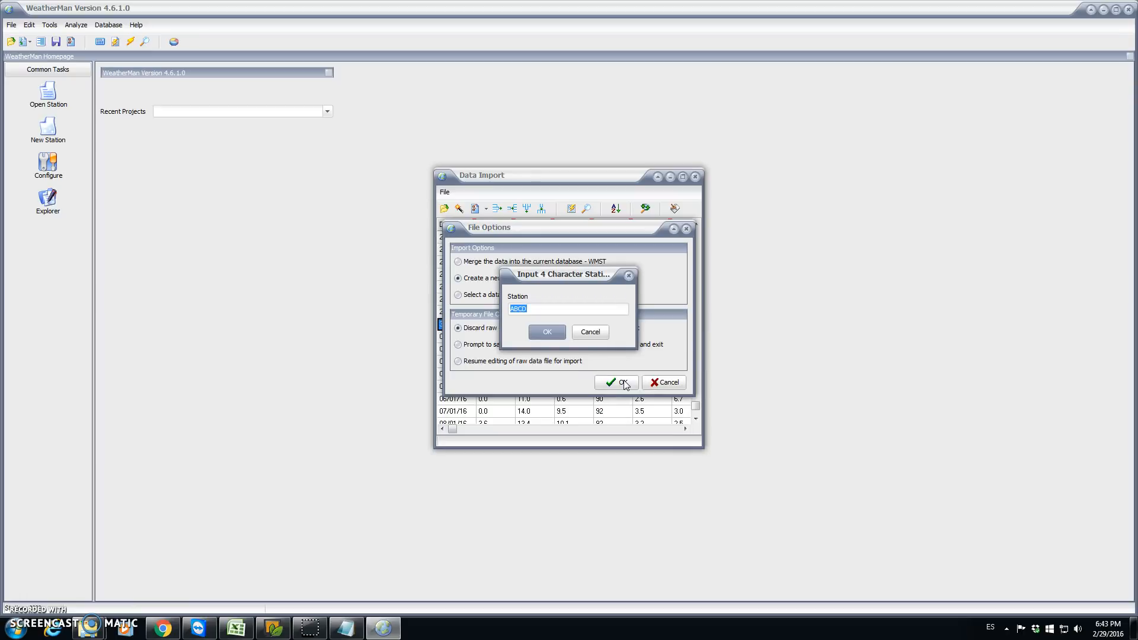
pyautogui.write('HISP')
pyautogui.click(553, 333)
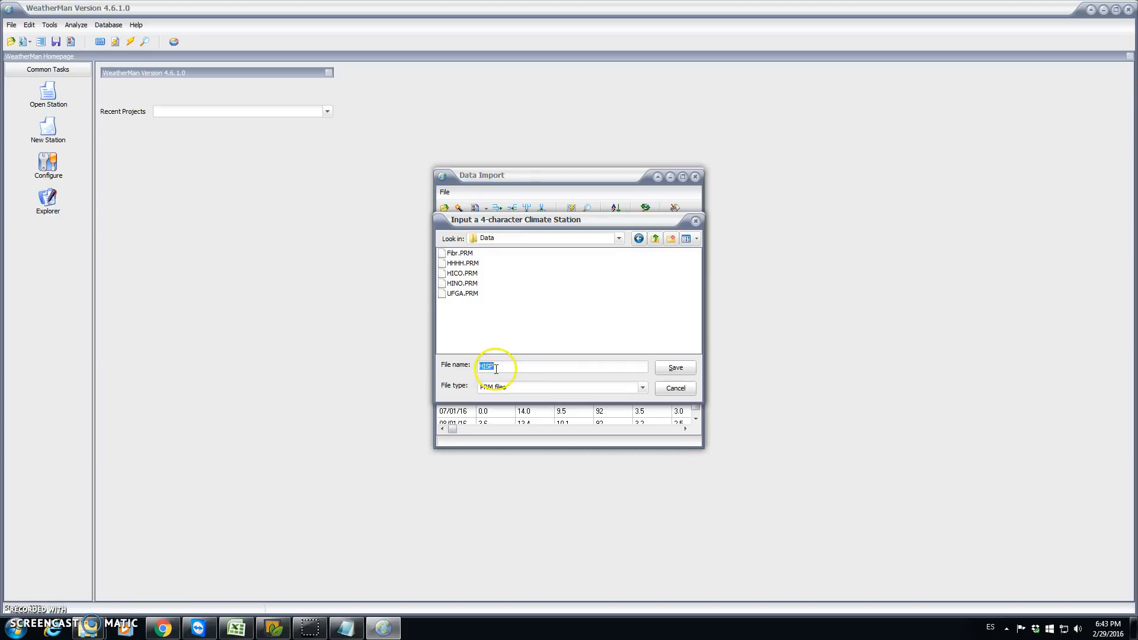
pyautogui.click(676, 368)
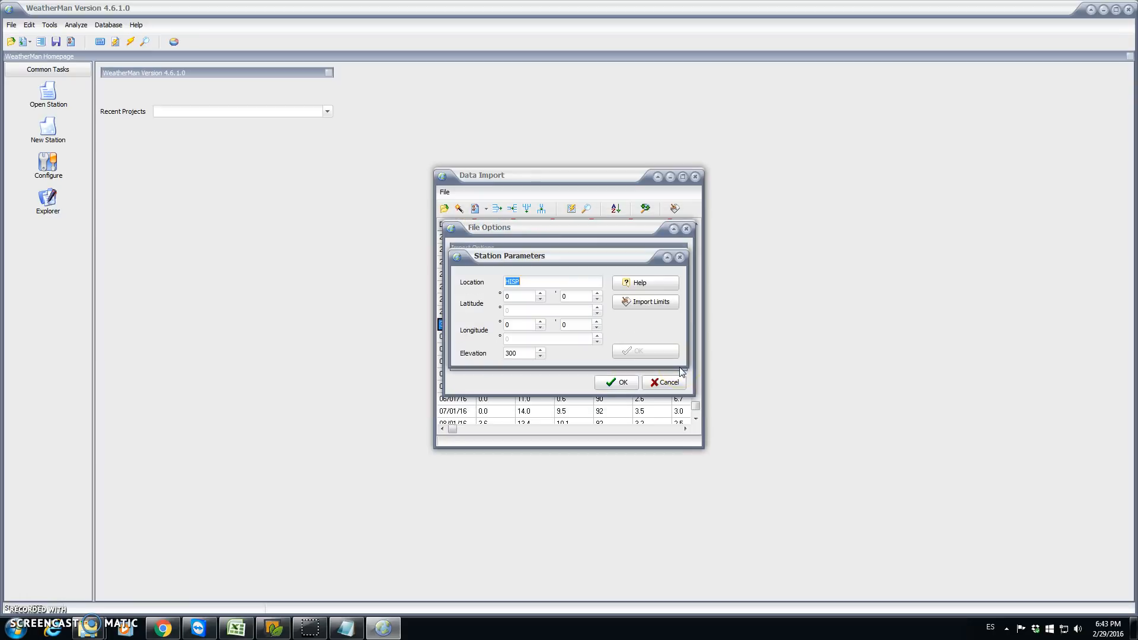
# Step: Set the station parameters to latitude 38°, longitude 5° and elevation 543, and accept them to finish the import
pyautogui.click(523, 298)
pyautogui.write('38')
pyautogui.press('Tab')
pyautogui.click(513, 325)
pyautogui.write('5')
pyautogui.press('Tab')
pyautogui.click(519, 354)
pyautogui.write('543')
pyautogui.click(639, 351)
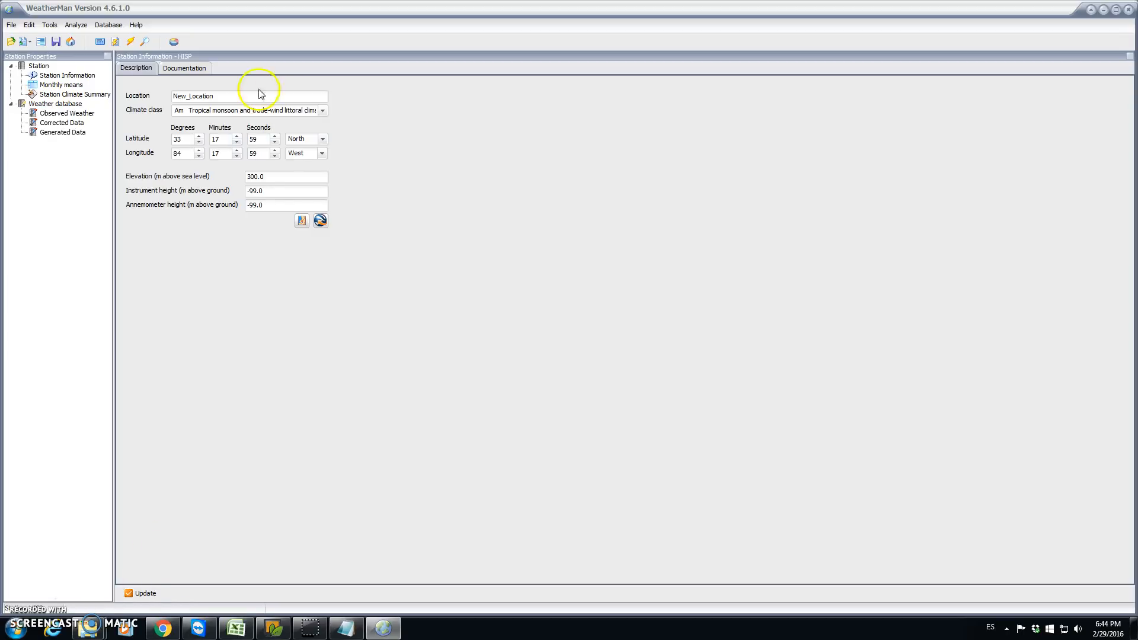
# Step: Set the station's location to Hinojosa and its climate class to Csa Csb - Mediterranean climate
pyautogui.doubleClick(221, 94)
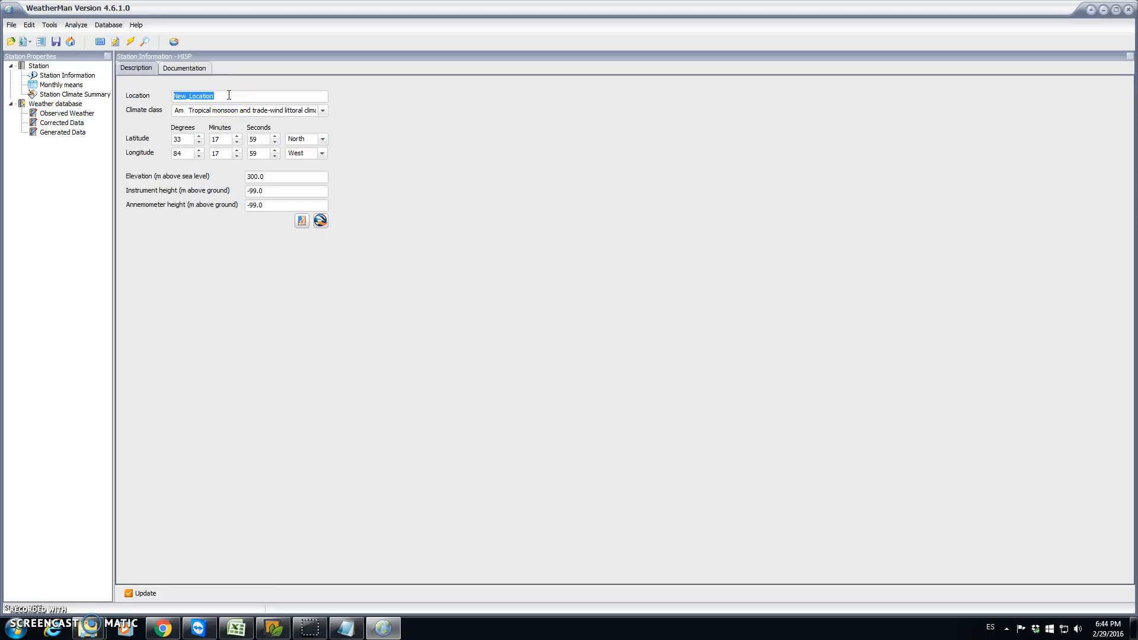
pyautogui.write('Hinojosa')
pyautogui.click(324, 112)
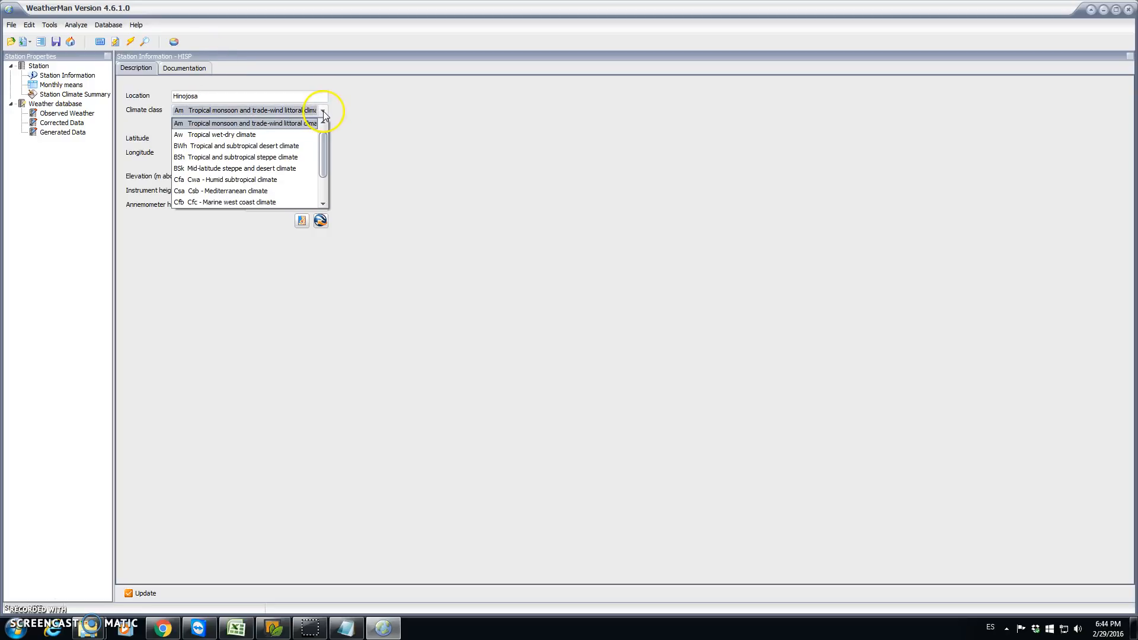
pyautogui.click(249, 192)
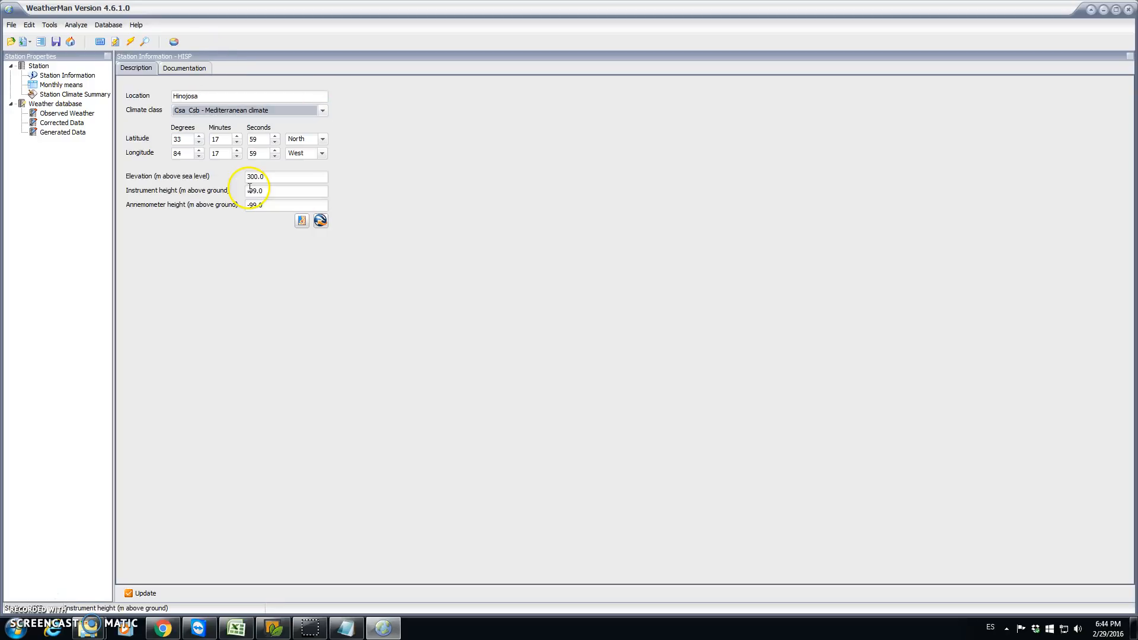
# Step: Set the station's latitude to 38 degrees 30 minutes and its longitude to 5 degrees 6 minutes 0 seconds
pyautogui.doubleClick(187, 143)
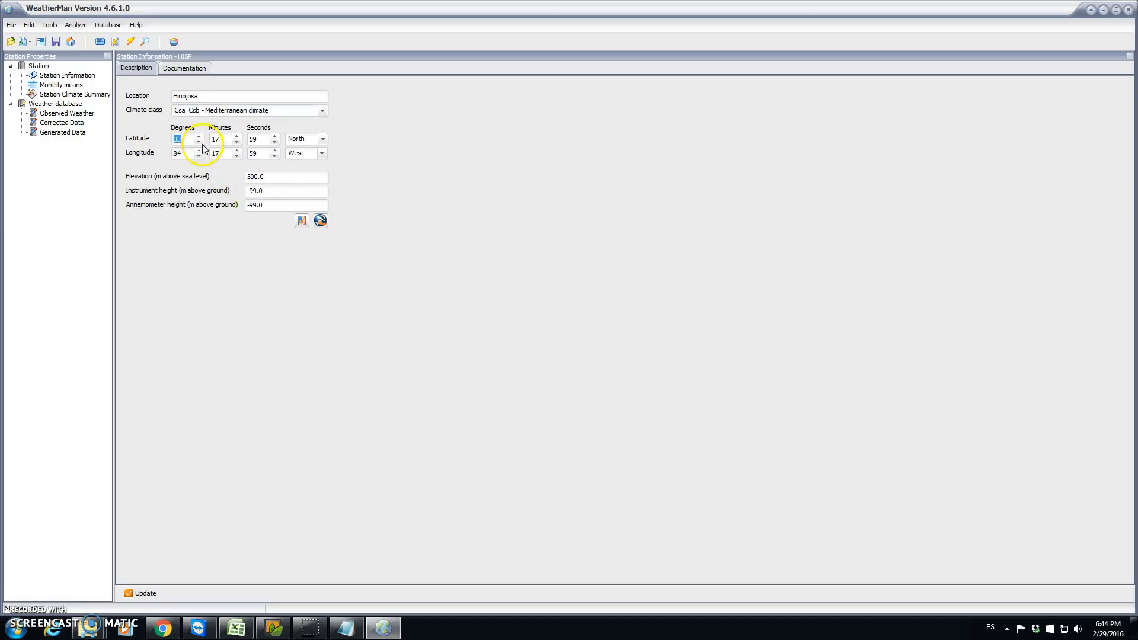
pyautogui.write('38')
pyautogui.press('Tab')
pyautogui.write('30')
pyautogui.press('Tab')
pyautogui.press('Tab')
pyautogui.write('5')
pyautogui.press('Tab')
pyautogui.write('6')
pyautogui.press('Tab')
pyautogui.write('0')
# Step: Set the station's elevation to 543 m above sea level and update the station information
pyautogui.click(273, 175)
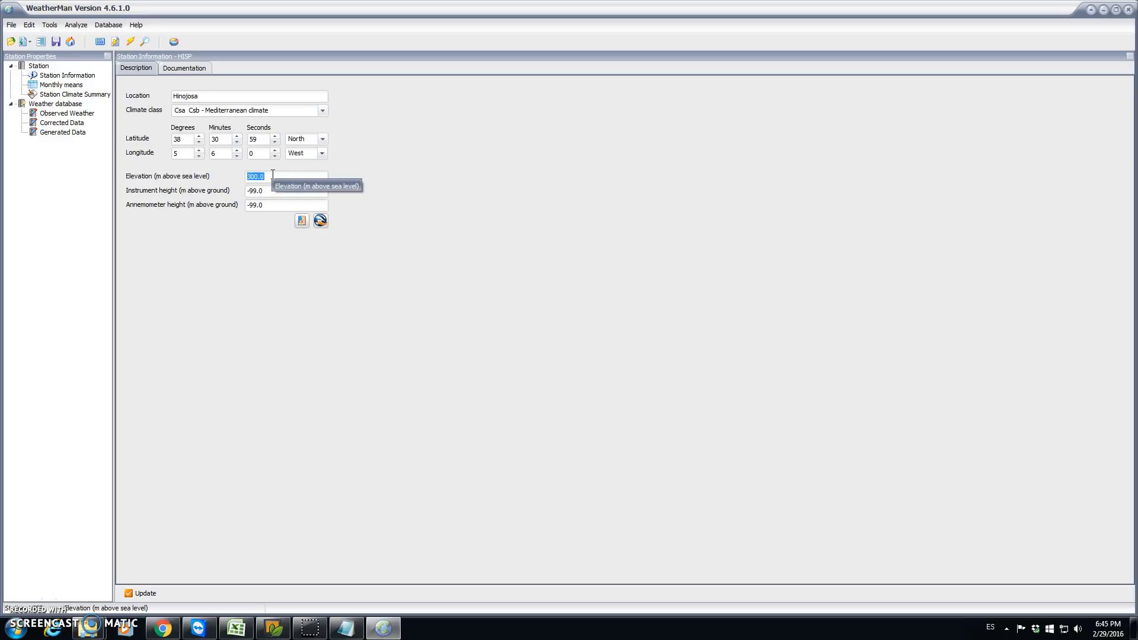
pyautogui.write('543')
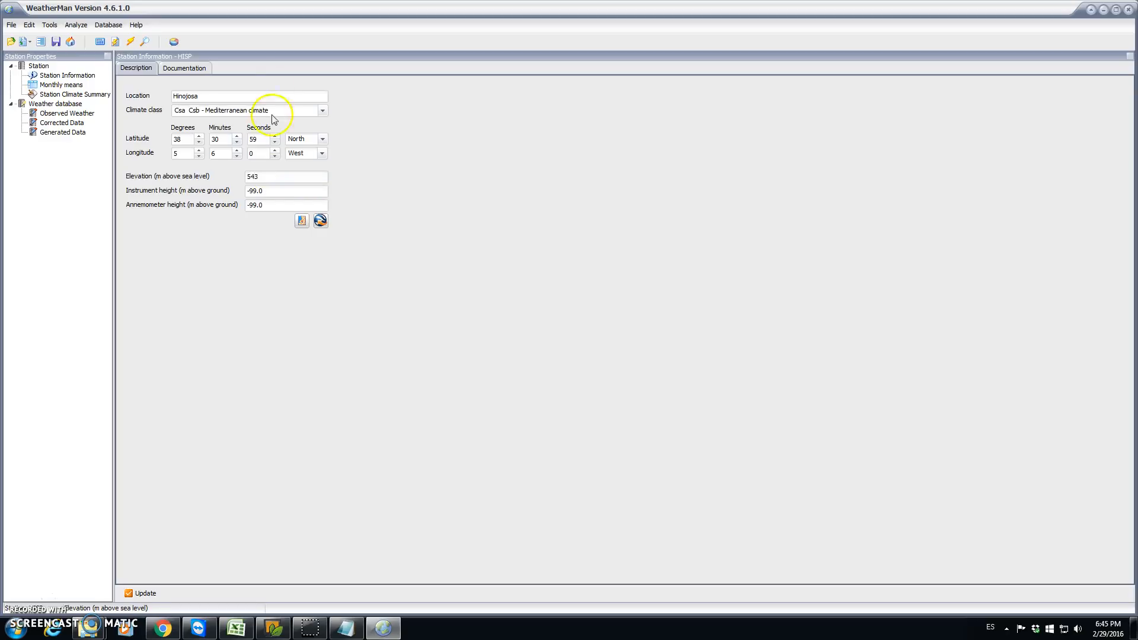
pyautogui.click(153, 595)
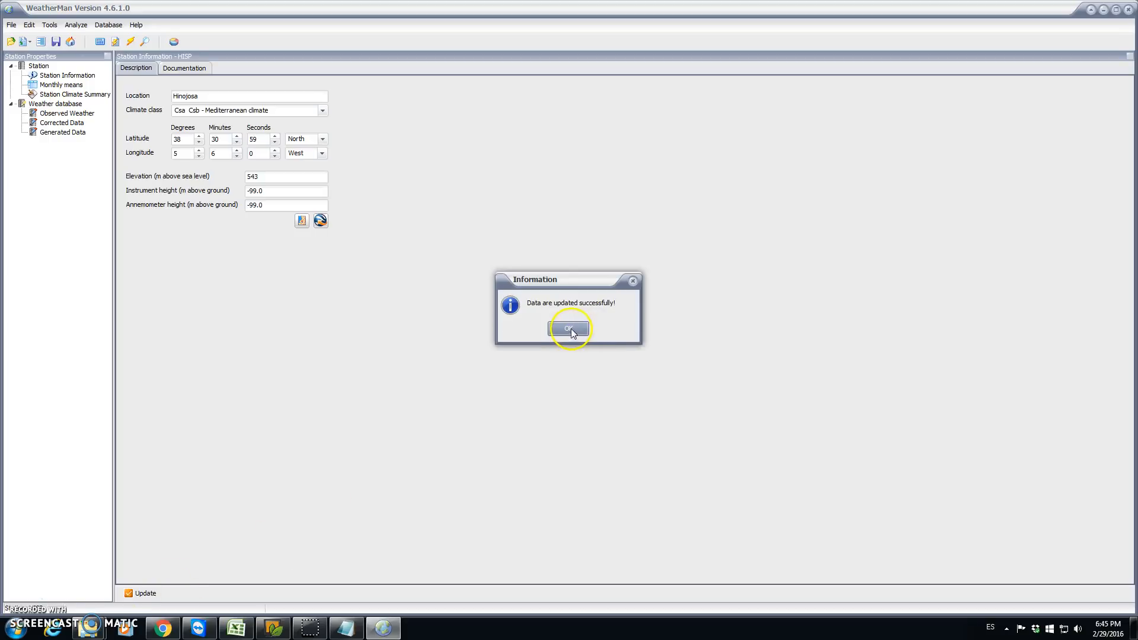
pyautogui.click(571, 328)
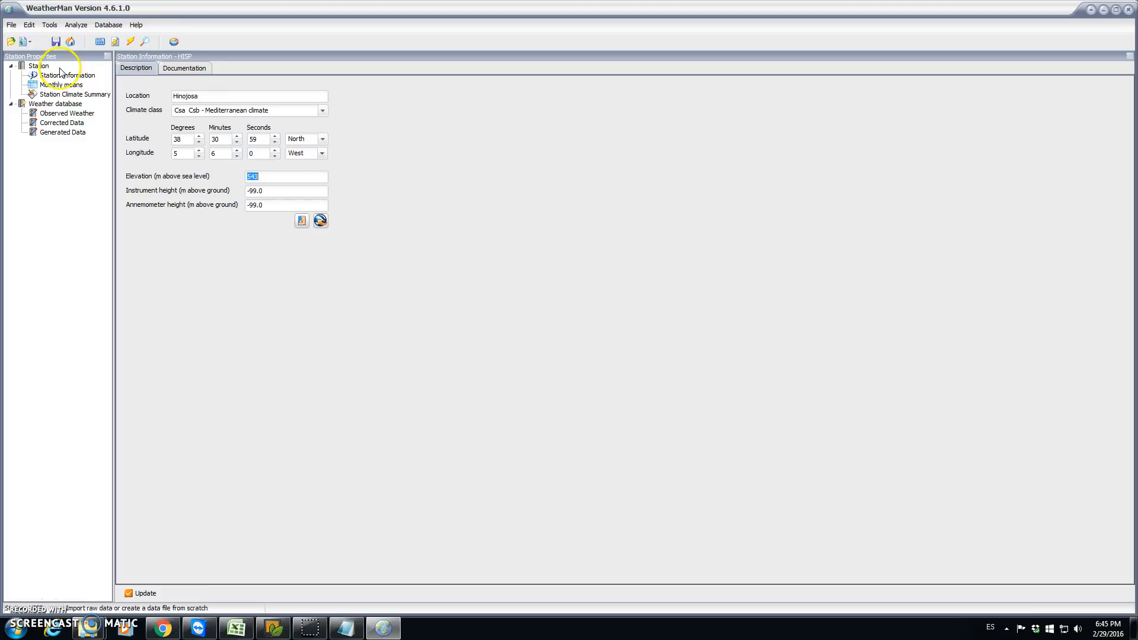
# Step: Save the station by exporting the observed data as a single DSSAT v4 file to C:\DSSAT46\WEATHER\
pyautogui.click(12, 25)
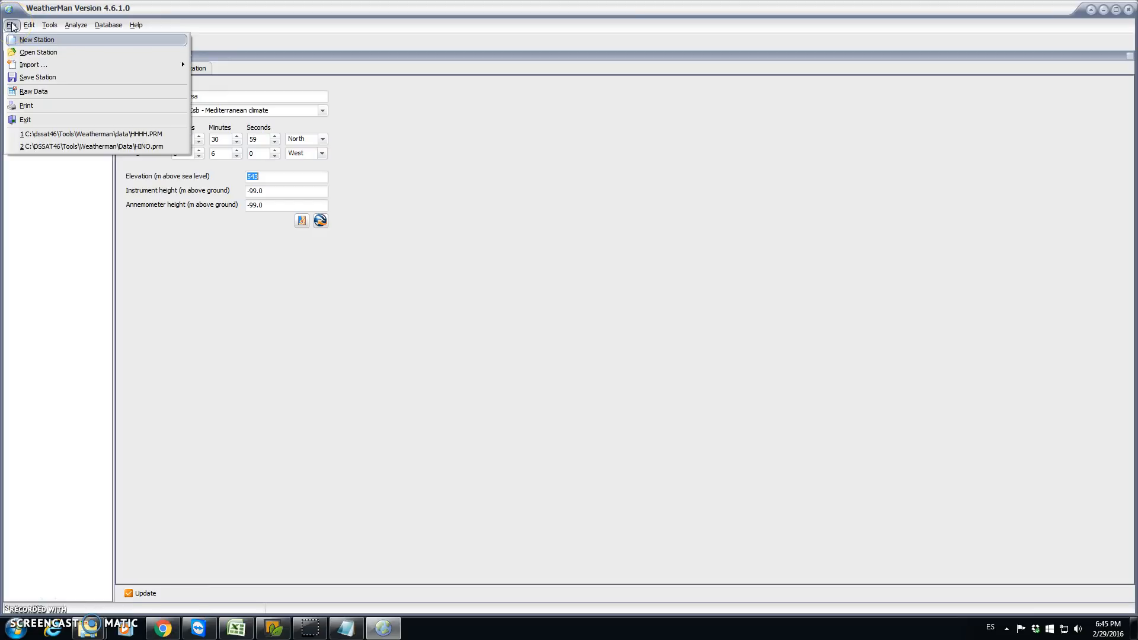
pyautogui.click(50, 79)
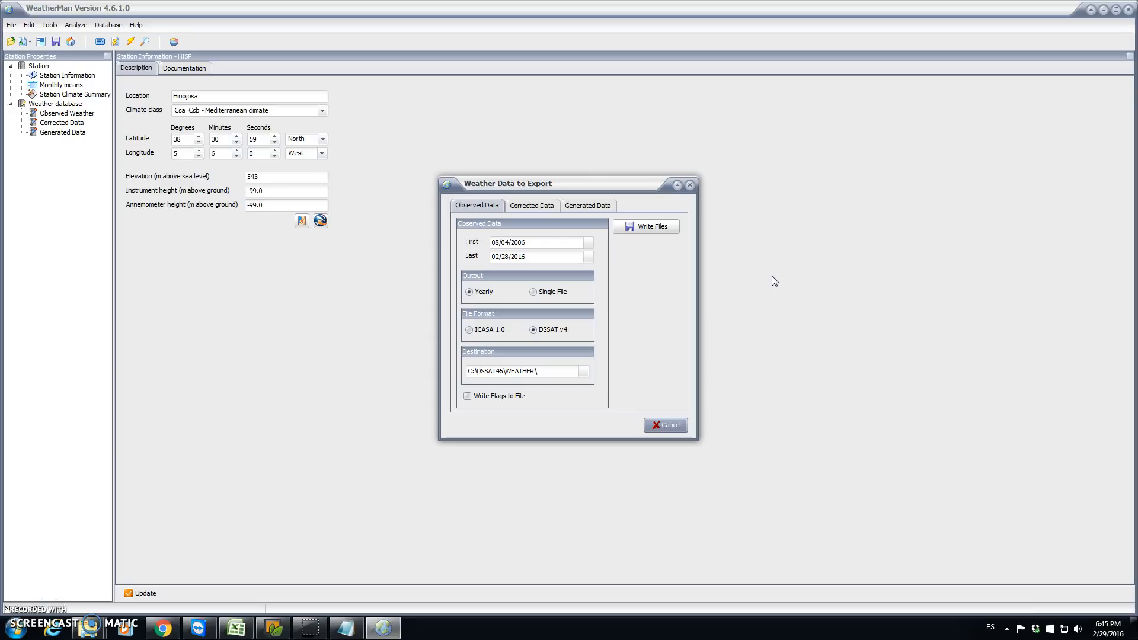
pyautogui.click(533, 292)
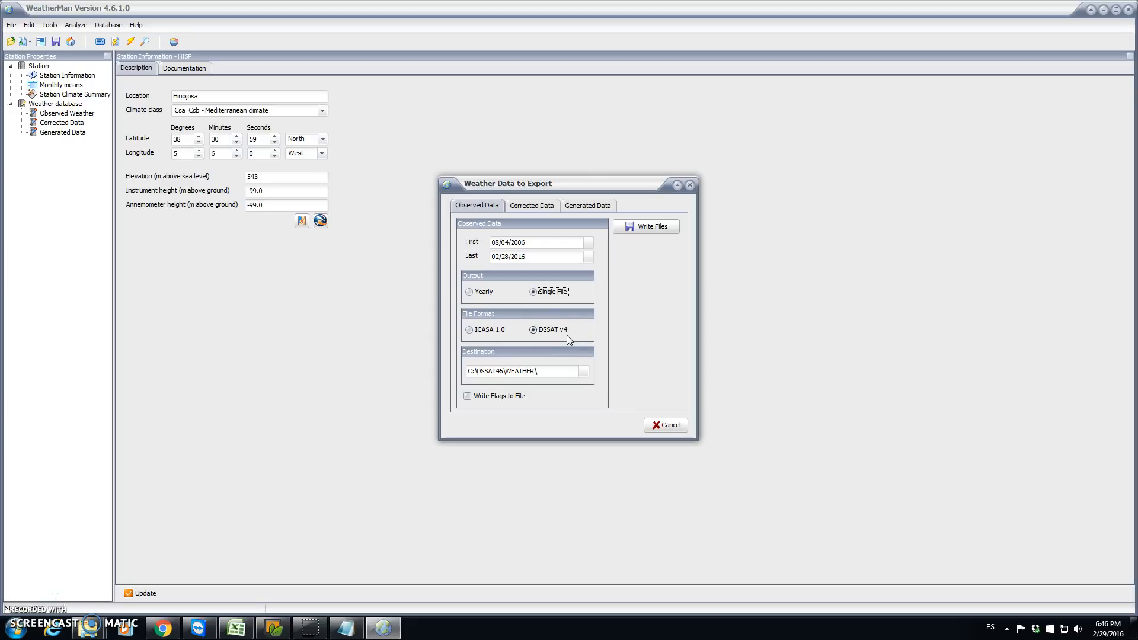
pyautogui.click(650, 228)
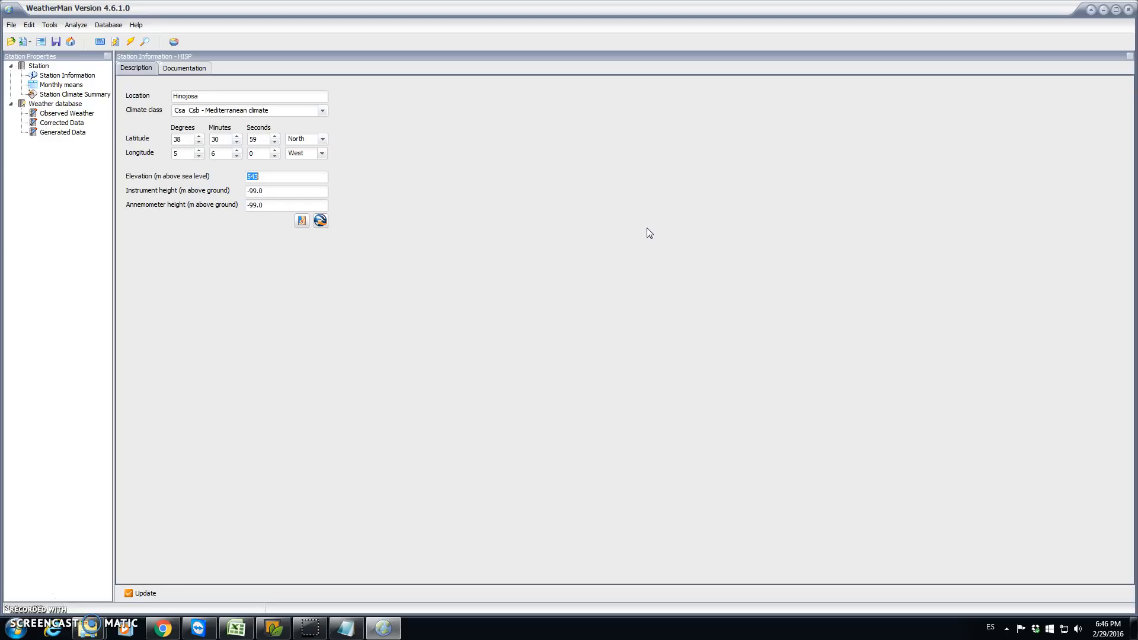
pyautogui.click(617, 230)
# Step: Display the station's monthly means and exit WeatherMan
pyautogui.click(66, 86)
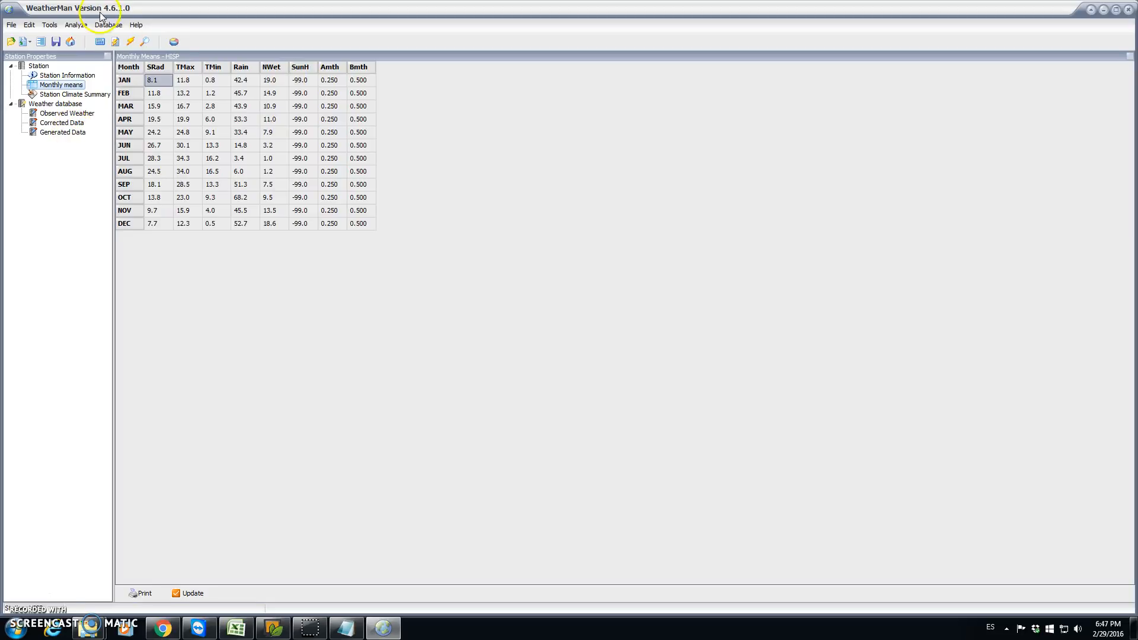
pyautogui.click(11, 26)
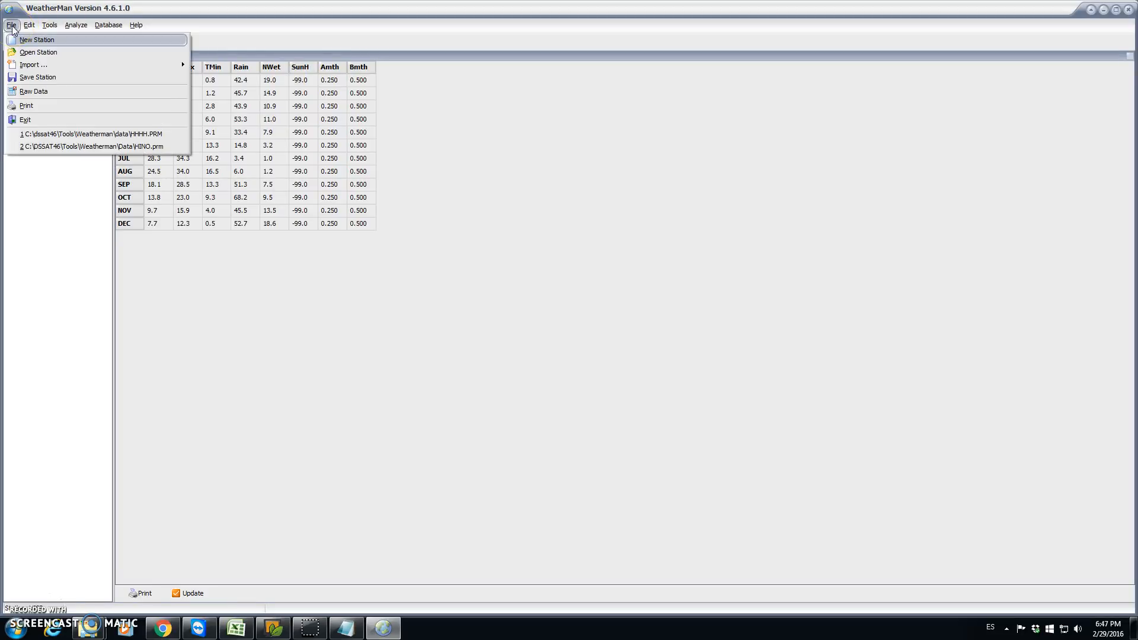
pyautogui.click(46, 120)
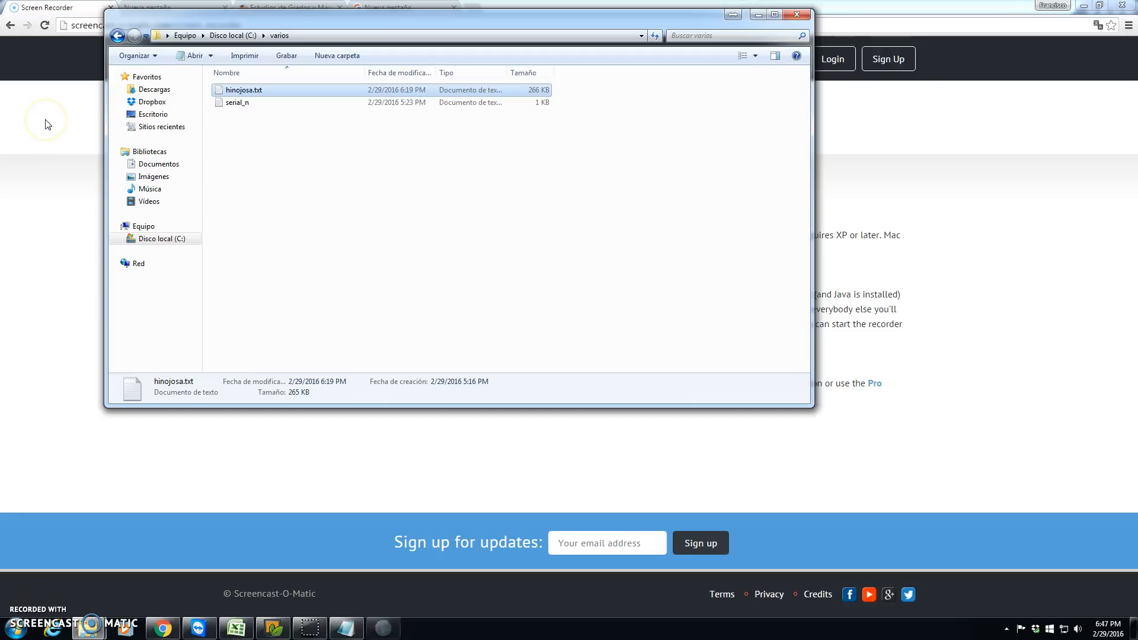